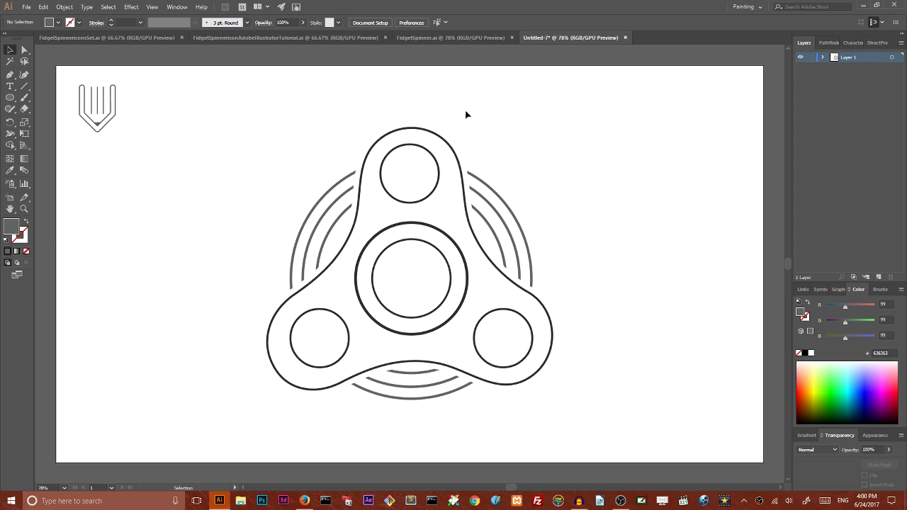
- Switch among the open documents to review the finished FidgetSpinner.ai spinner artwork
{"action": "left_click", "coordinate": [236, 38]}
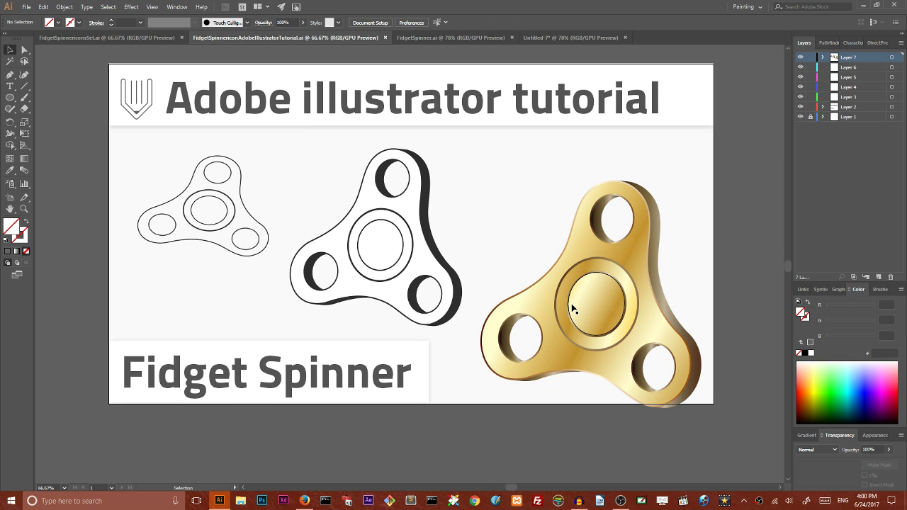
{"action": "left_click", "coordinate": [435, 37]}
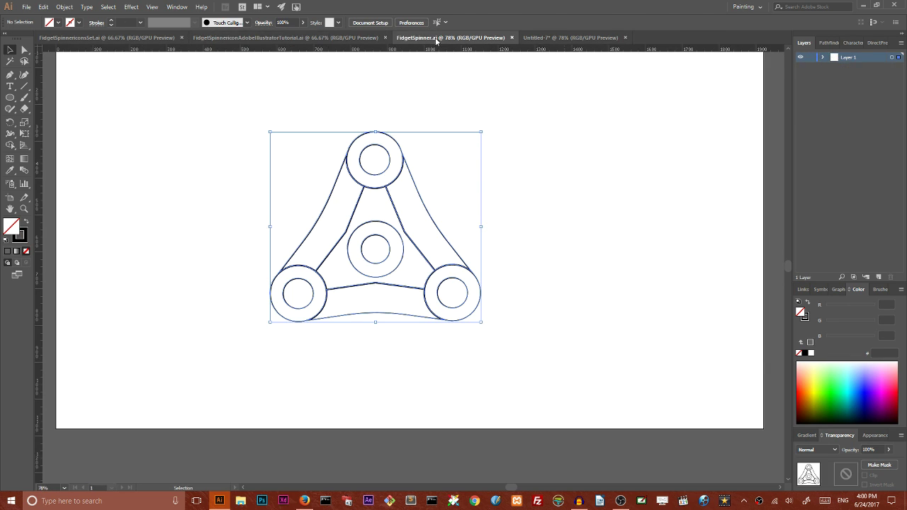
{"action": "left_click", "coordinate": [538, 37]}
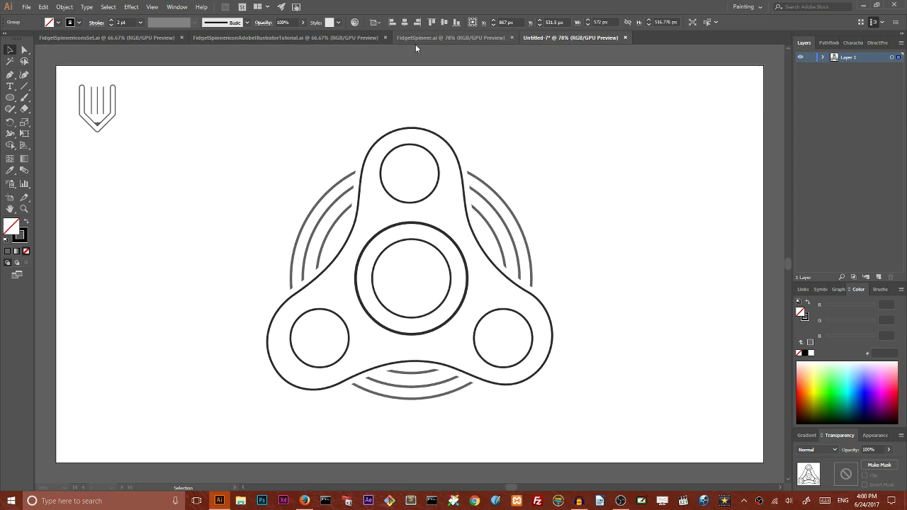
- Create a new blank Web-Large 1920×1080 px document
{"action": "left_click", "coordinate": [25, 7]}
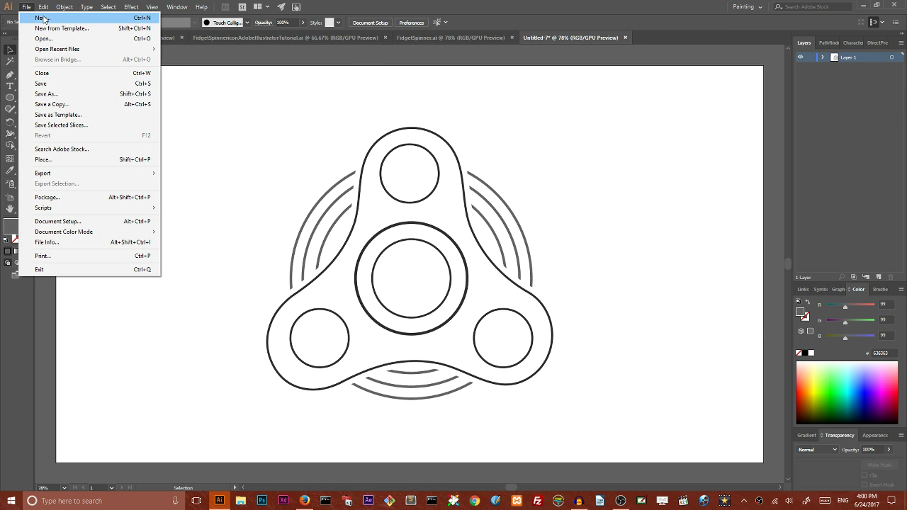
{"action": "left_click", "coordinate": [42, 18]}
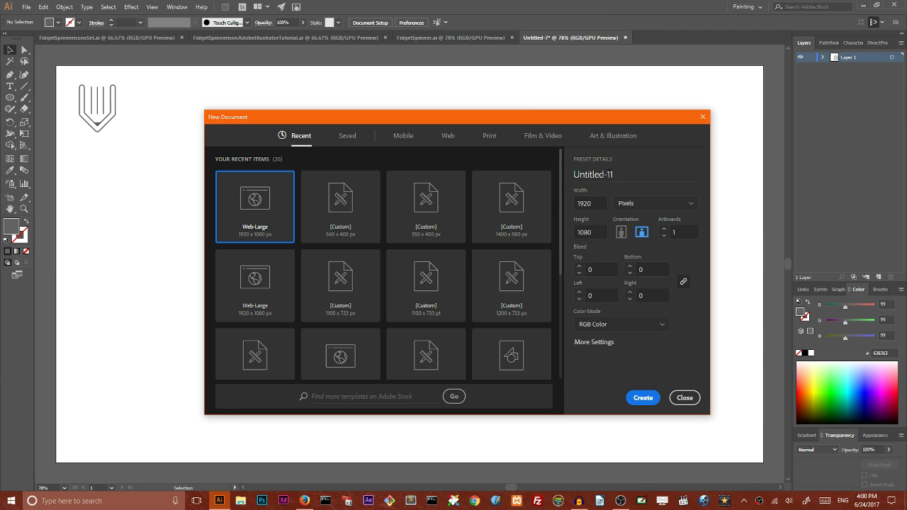
{"action": "left_click", "coordinate": [646, 399]}
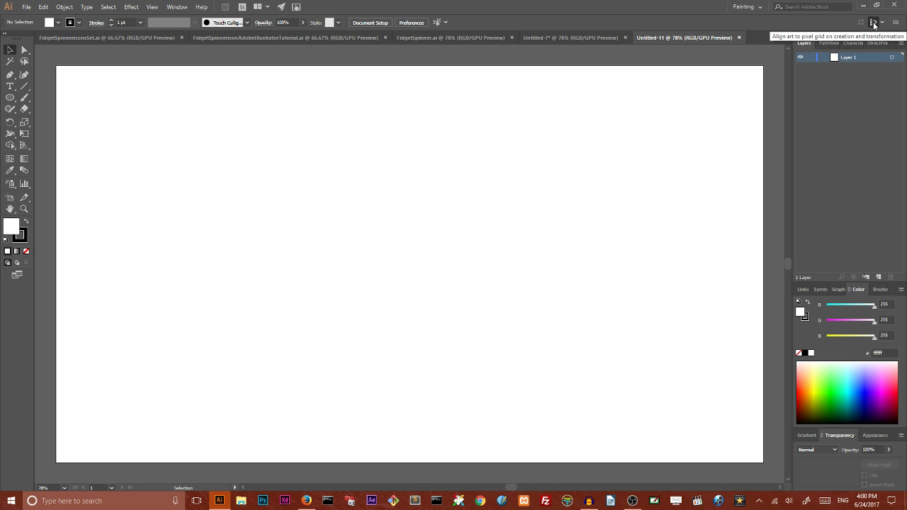
- Set the Layers panel to a larger custom row size for thumbnails
{"action": "left_click", "coordinate": [901, 43]}
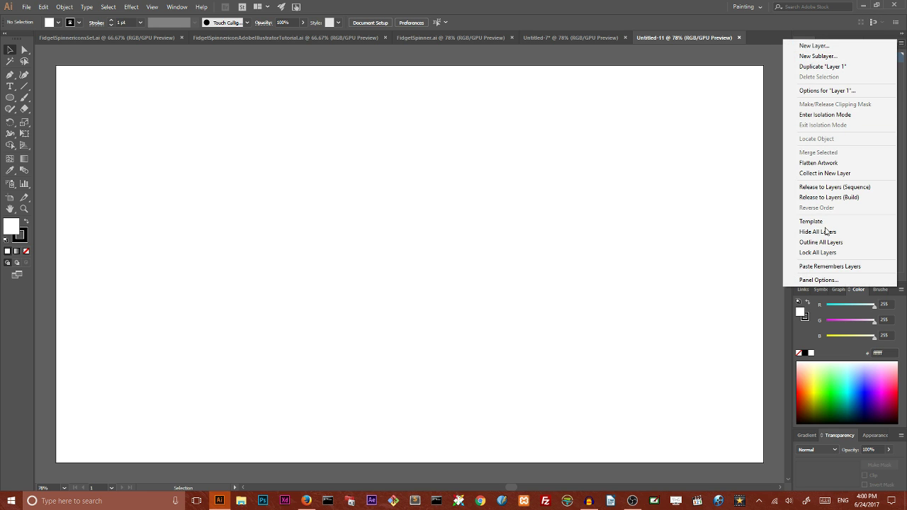
{"action": "left_click", "coordinate": [817, 279]}
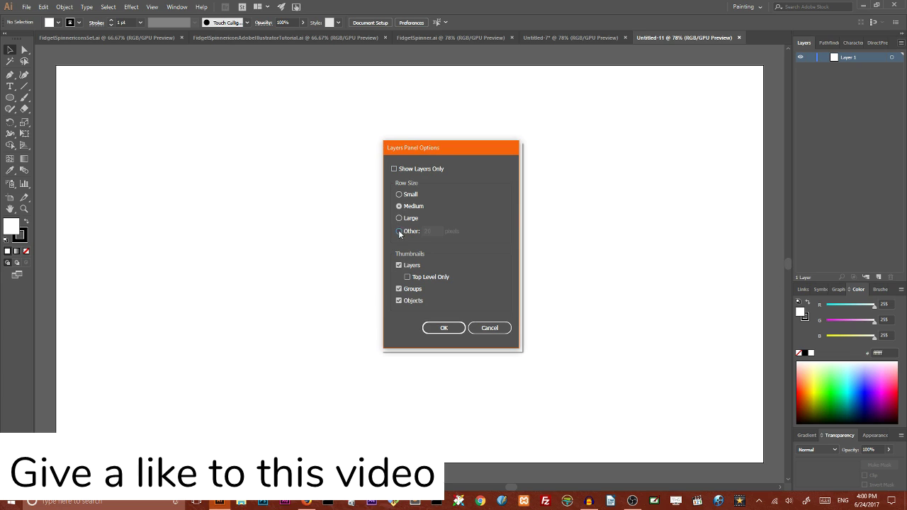
{"action": "left_click", "coordinate": [399, 232]}
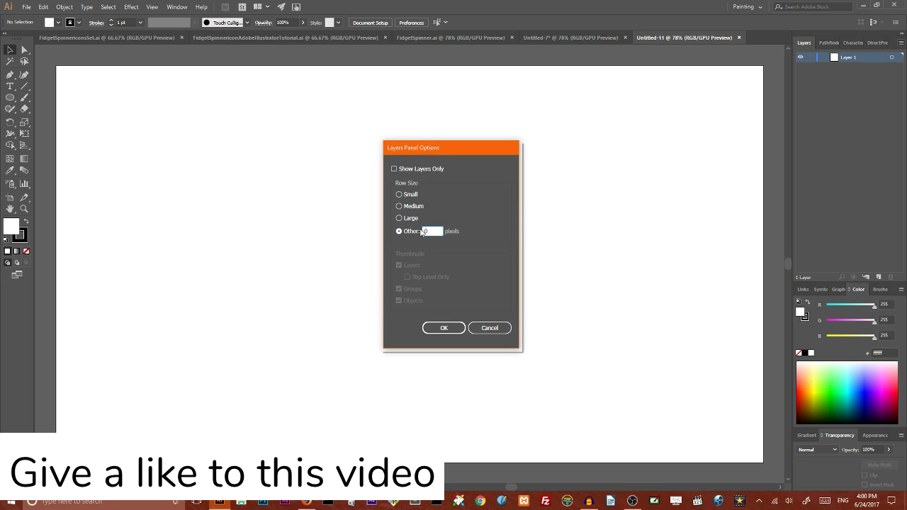
{"action": "left_click", "coordinate": [444, 328]}
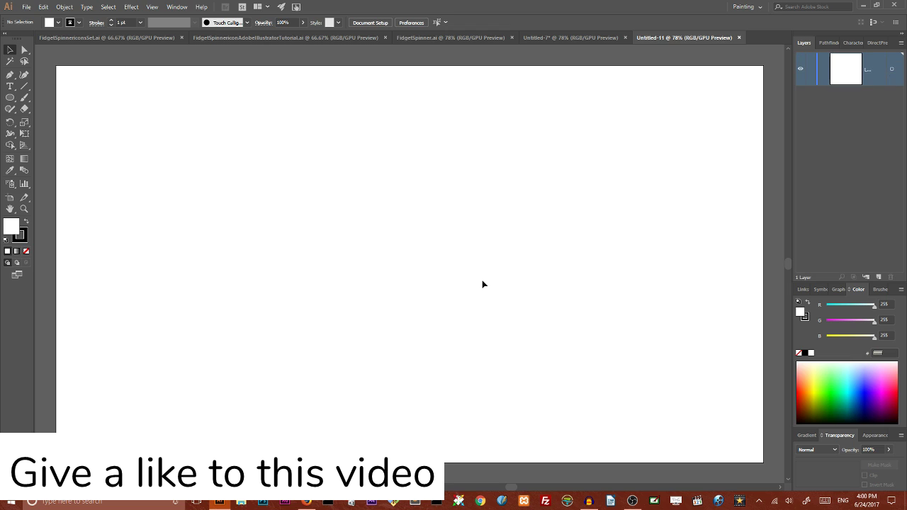
{"action": "left_click", "coordinate": [11, 99]}
- Create a 250 × 250 px circle using the Ellipse tool's size dialog
{"action": "left_click", "coordinate": [54, 121]}
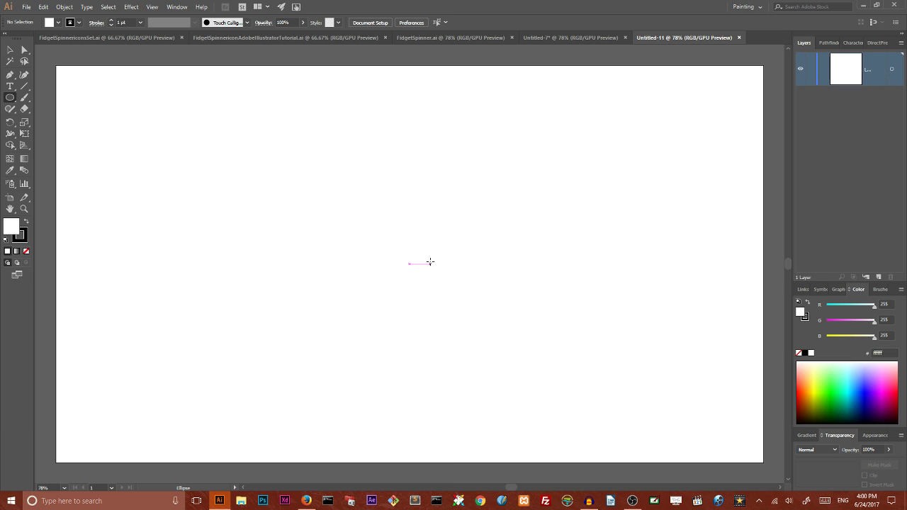
{"action": "left_click", "coordinate": [407, 259]}
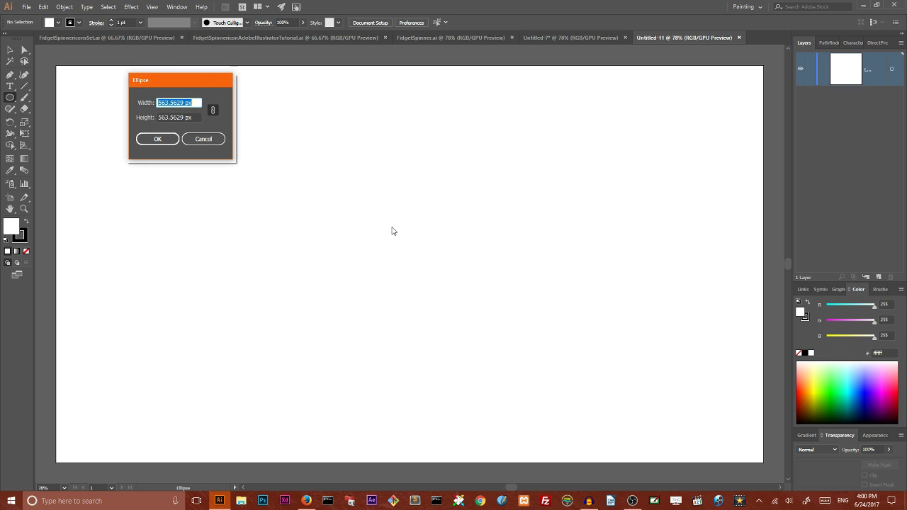
{"action": "left_click_drag", "start_coordinate": [191, 82], "coordinate": [408, 158]}
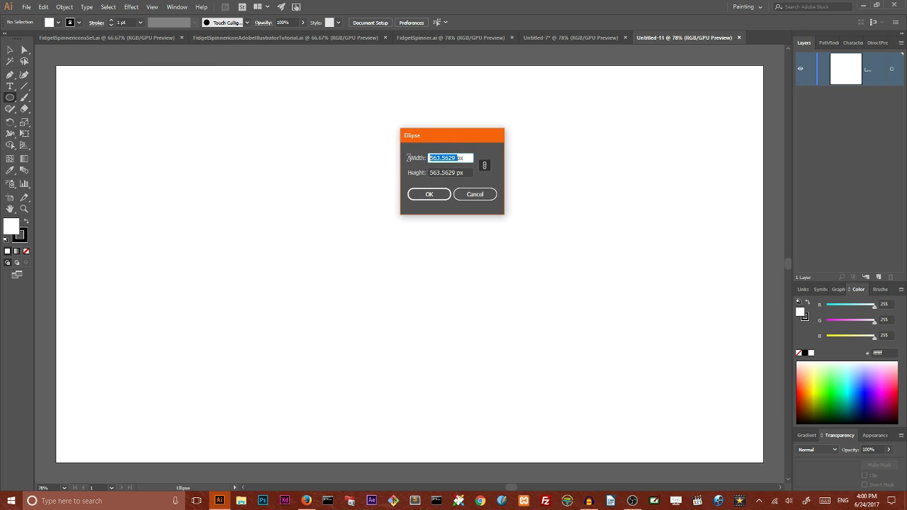
{"action": "key", "text": "BackSpace"}
{"action": "type", "text": "250"}
{"action": "left_click", "coordinate": [423, 194]}
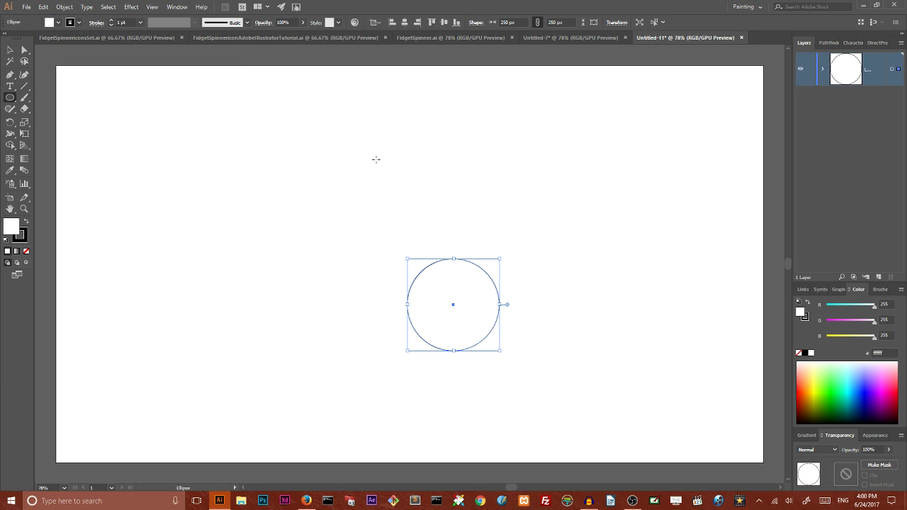
- Align the circle horizontally and vertically to the artboard centre
{"action": "left_click", "coordinate": [381, 23]}
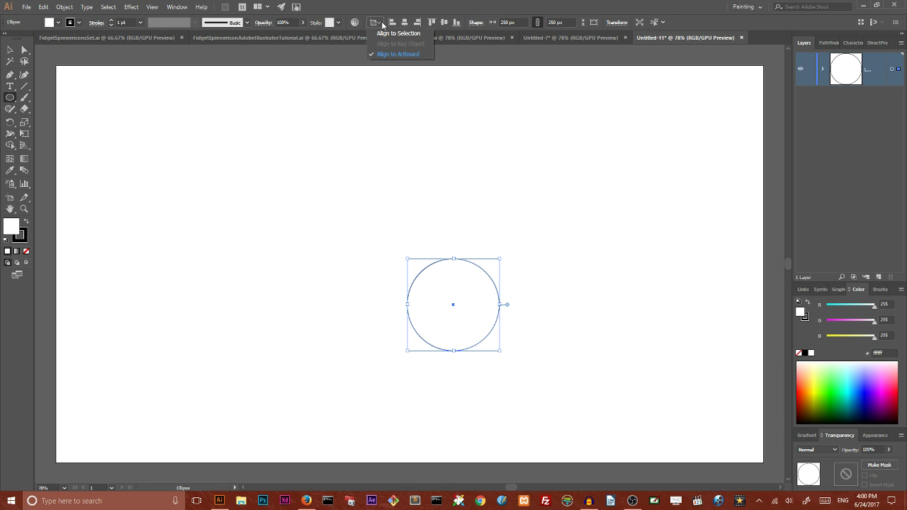
{"action": "left_click", "coordinate": [398, 54]}
{"action": "left_click", "coordinate": [404, 22]}
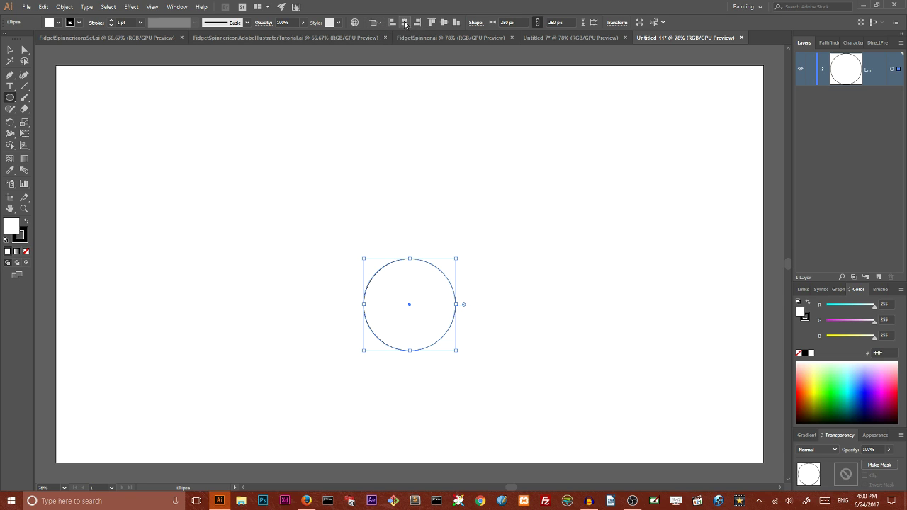
{"action": "left_click", "coordinate": [444, 22]}
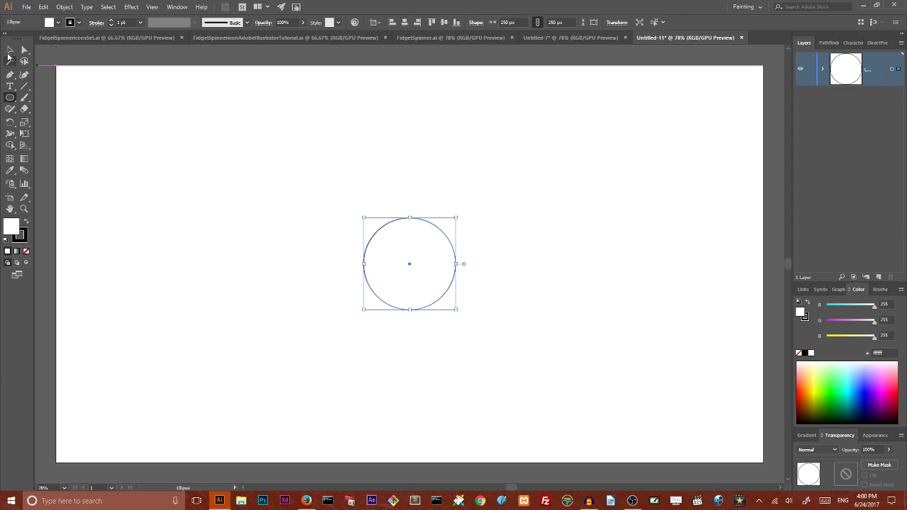
{"action": "left_click", "coordinate": [12, 50]}
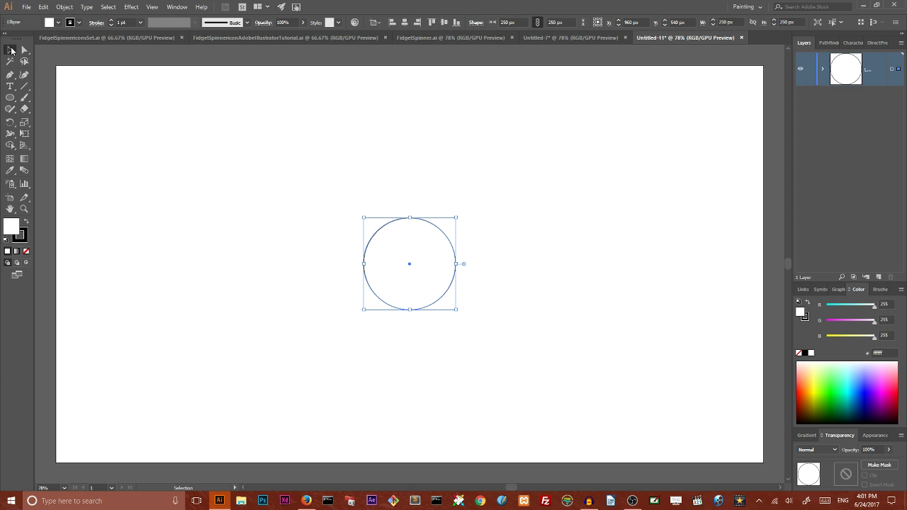
- Draw a 250 × 500 px rectangle with no fill, centred horizontally over the circle
{"action": "left_click", "coordinate": [10, 97]}
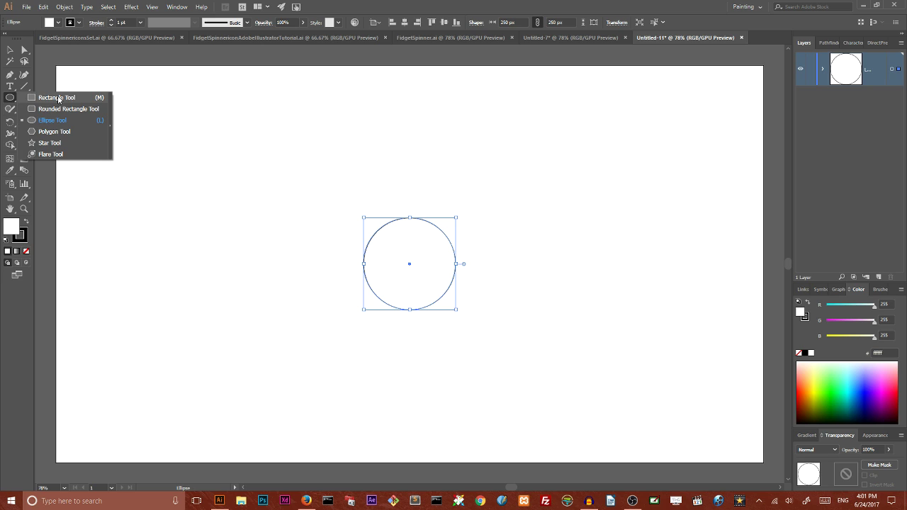
{"action": "left_click", "coordinate": [56, 98]}
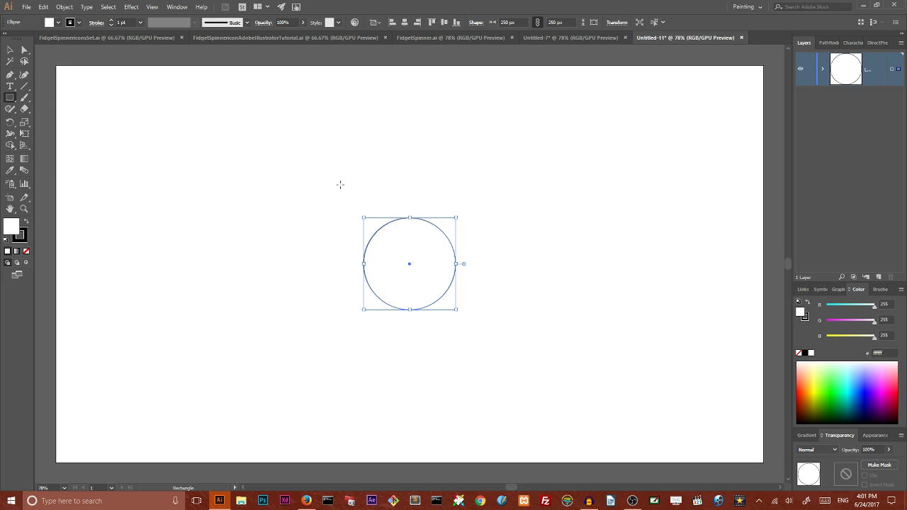
{"action": "left_click", "coordinate": [365, 160]}
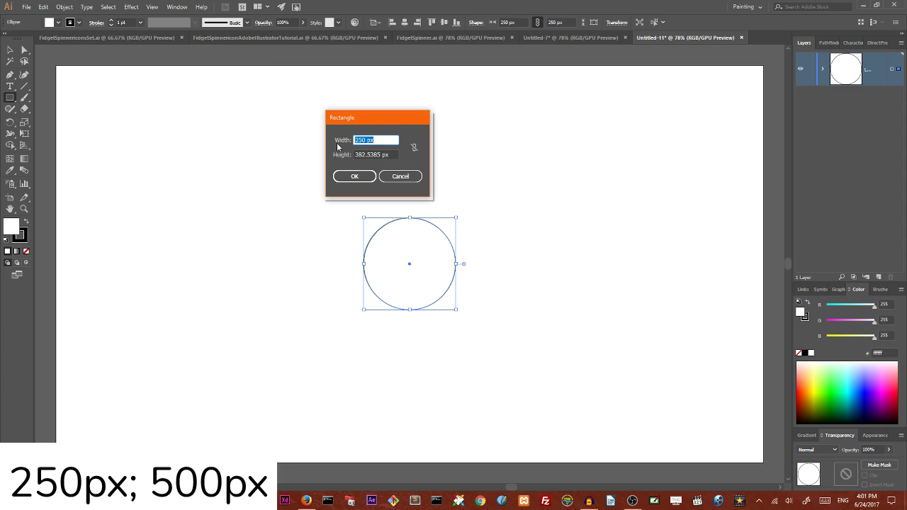
{"action": "double_click", "coordinate": [382, 153]}
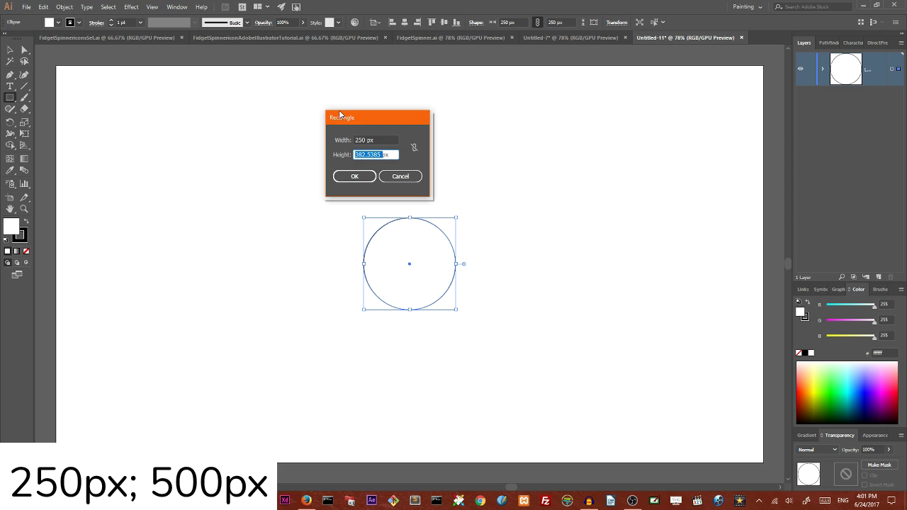
{"action": "key", "text": "BackSpace"}
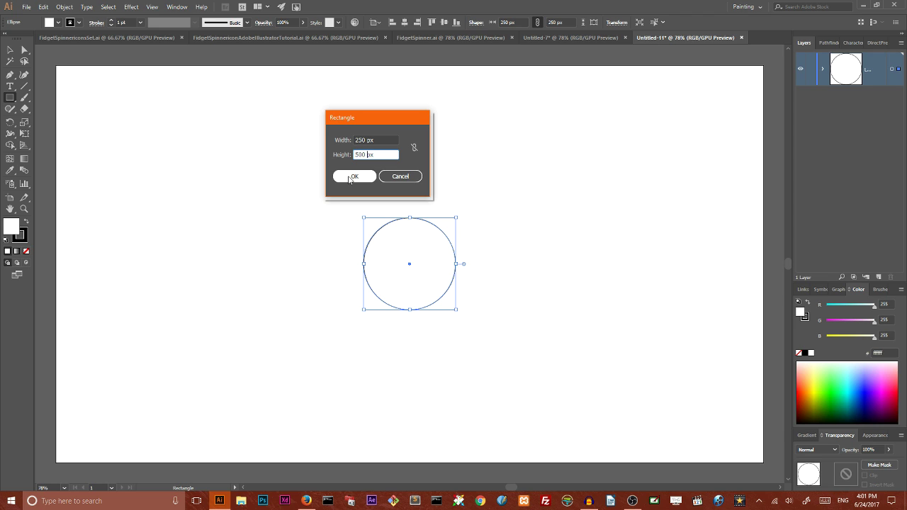
{"action": "left_click", "coordinate": [350, 177]}
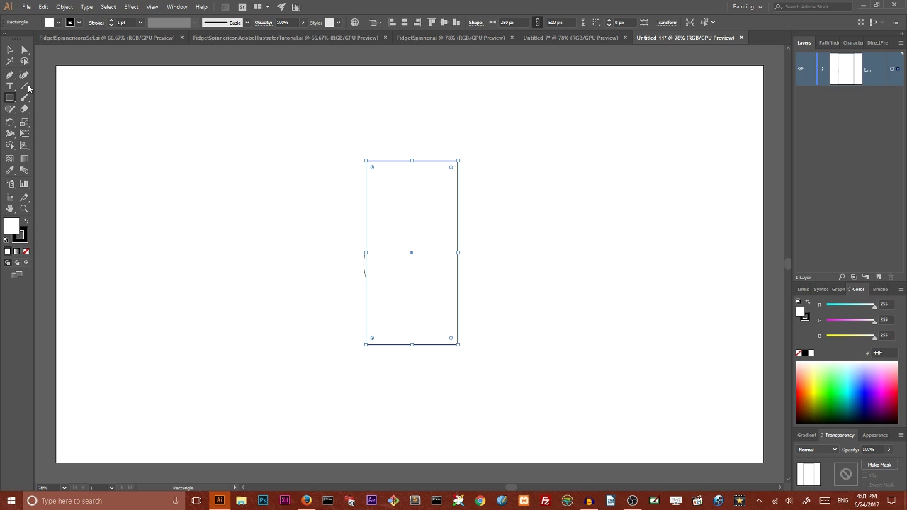
{"action": "left_click", "coordinate": [10, 50]}
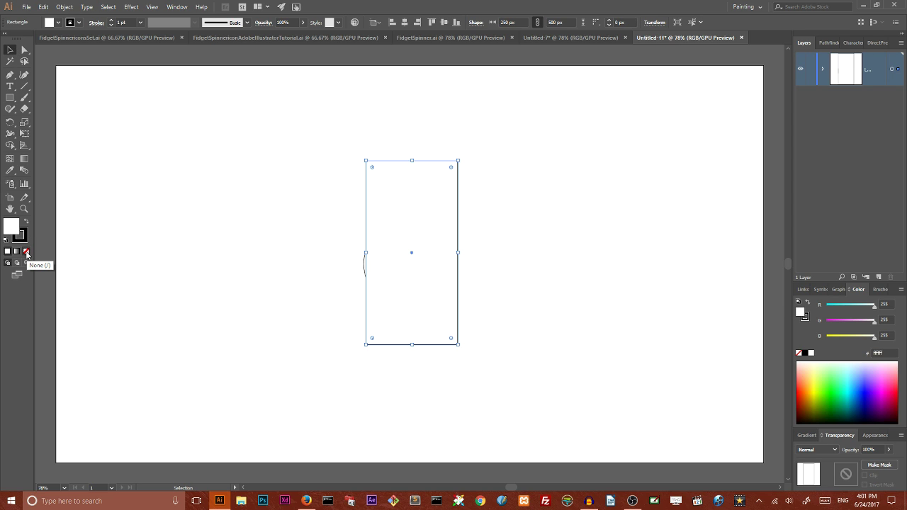
{"action": "left_click", "coordinate": [26, 252]}
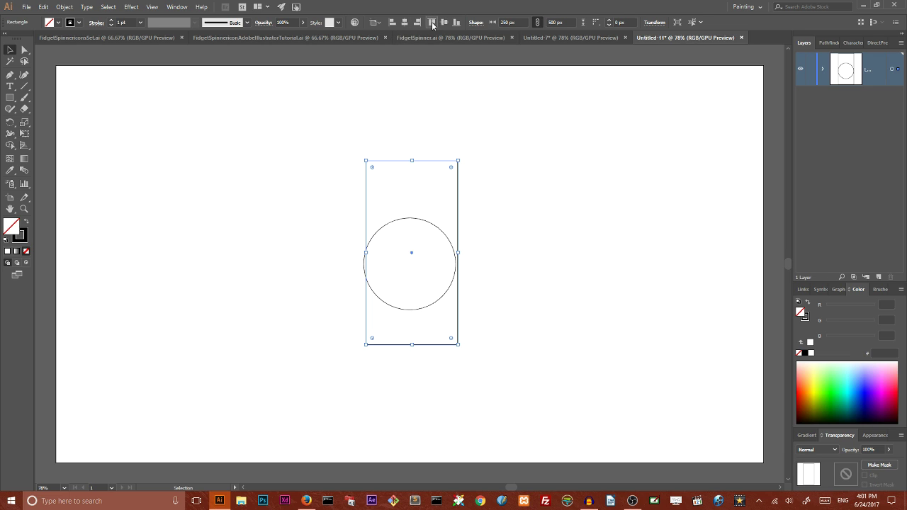
{"action": "left_click", "coordinate": [406, 25]}
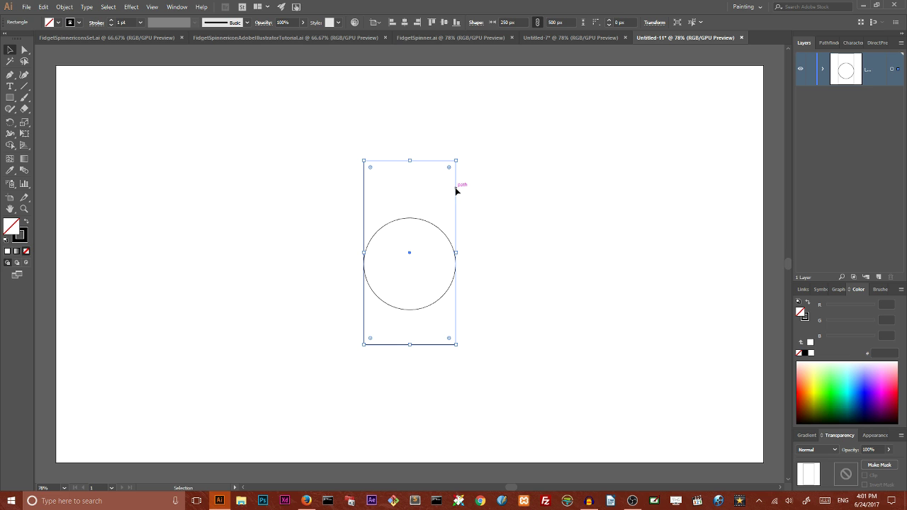
- With Smart Guides on, snap the rectangle's bottom to the circle's bottom, then reselect it alone
{"action": "left_click_drag", "start_coordinate": [458, 186], "coordinate": [453, 153]}
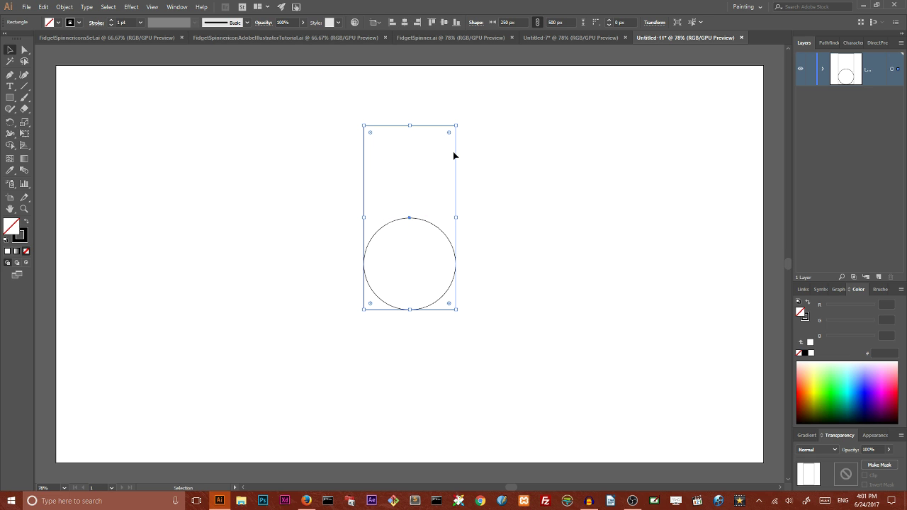
{"action": "left_click", "coordinate": [152, 7]}
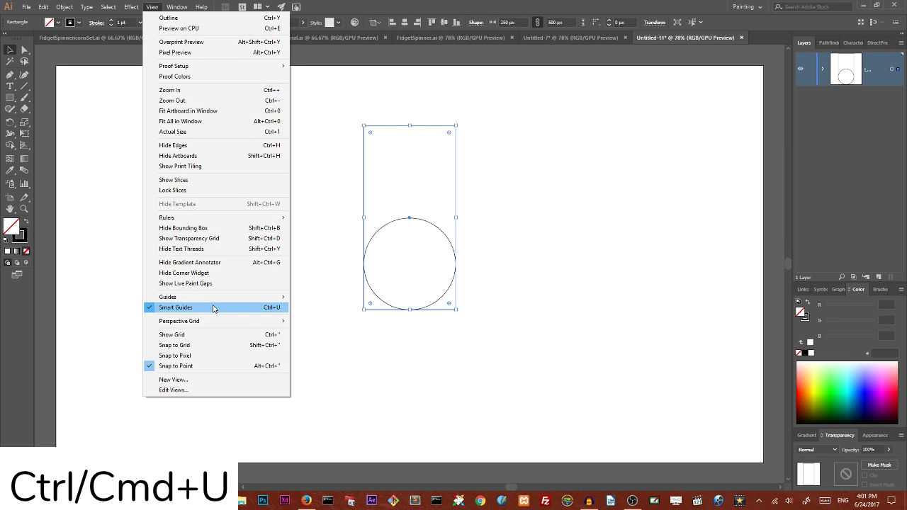
{"action": "left_click", "coordinate": [83, 121]}
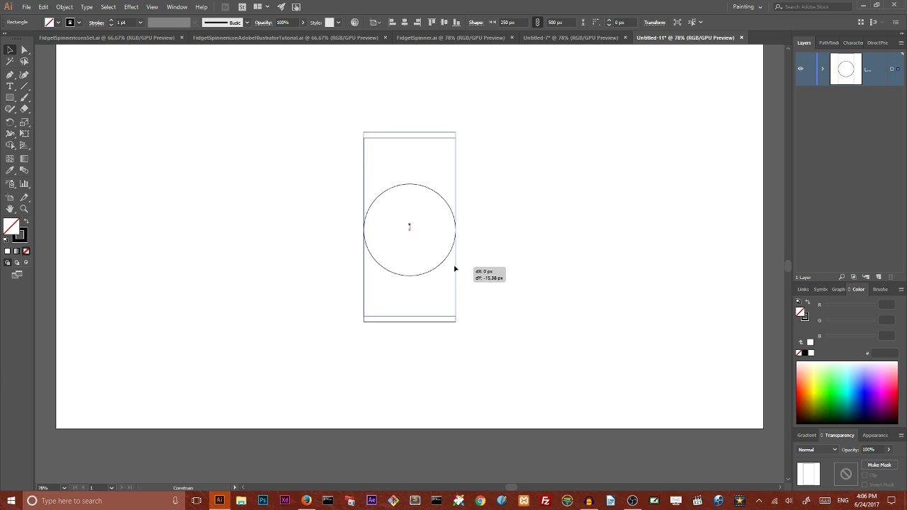
{"action": "left_click_drag", "start_coordinate": [453, 265], "coordinate": [453, 229]}
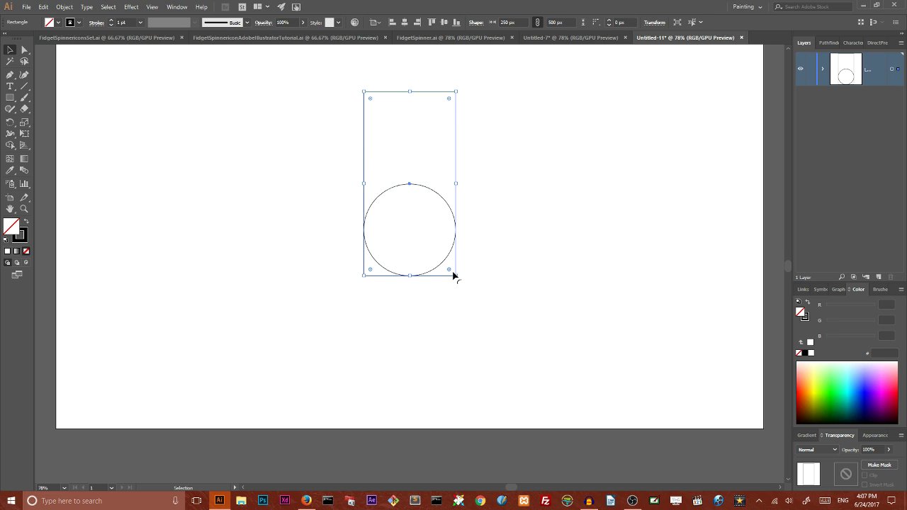
{"action": "left_click", "coordinate": [416, 275], "text": "shift"}
{"action": "left_click", "coordinate": [343, 156]}
{"action": "left_click_drag", "start_coordinate": [320, 96], "coordinate": [515, 126]}
{"action": "left_click", "coordinate": [24, 51]}
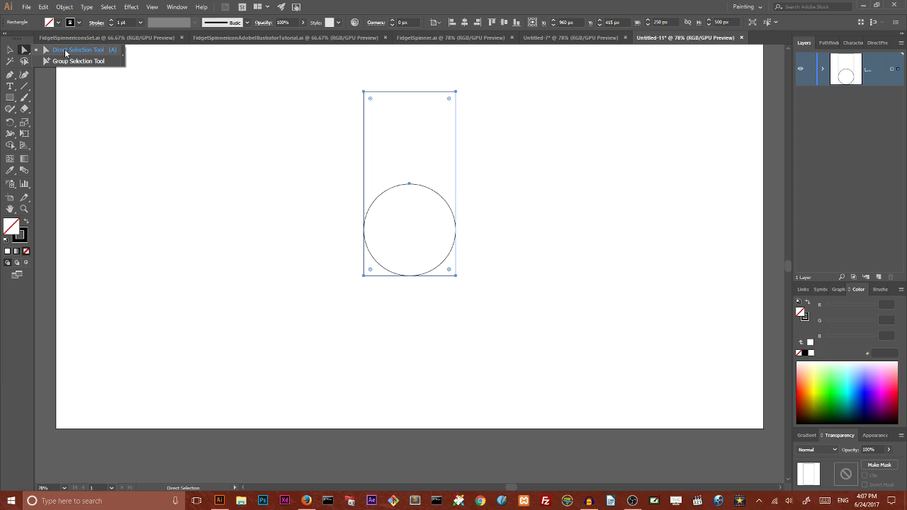
- Drag the rectangle's corner widget to a 125 px radius, then deselect
{"action": "left_click", "coordinate": [65, 51]}
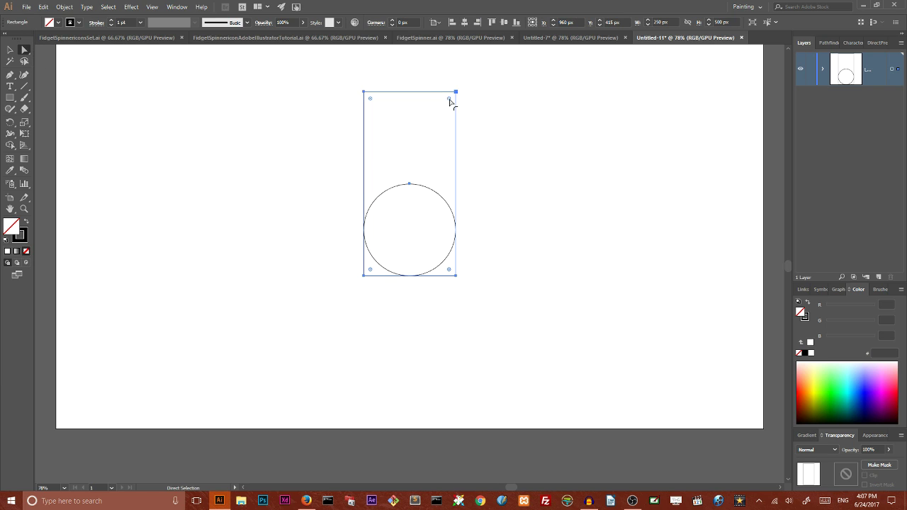
{"action": "left_click_drag", "start_coordinate": [448, 100], "coordinate": [356, 161]}
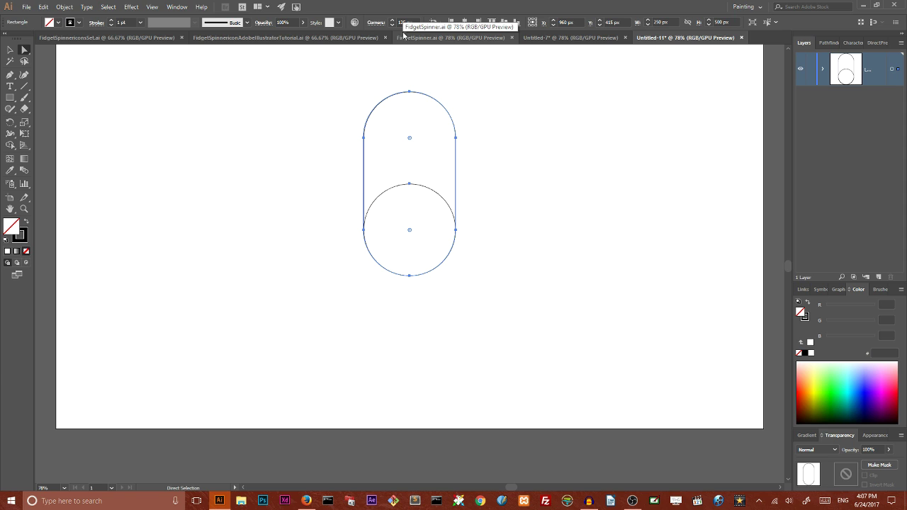
{"action": "key", "text": "super+plus"}
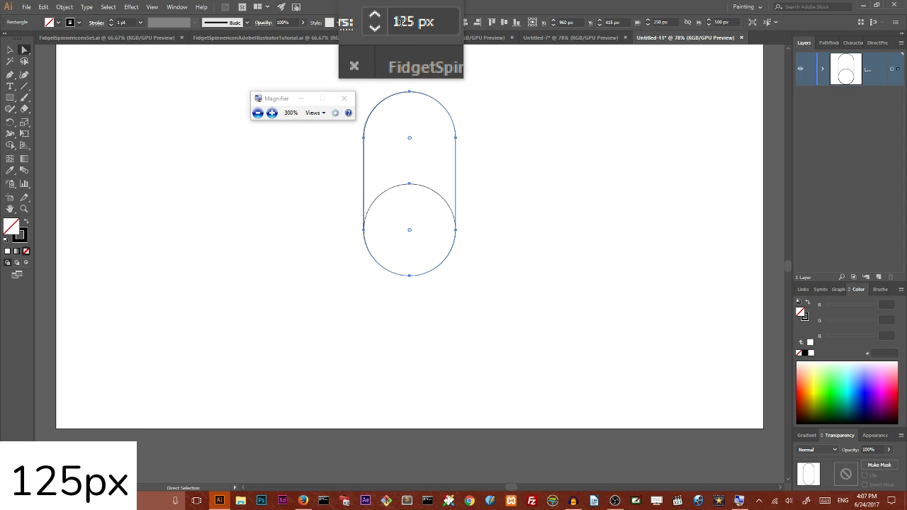
{"action": "key", "text": "super+Escape"}
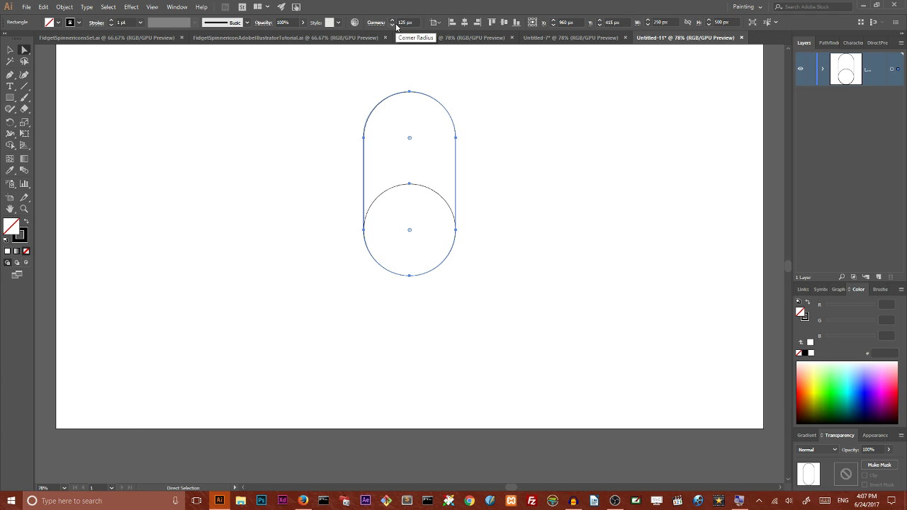
{"action": "left_click", "coordinate": [10, 50]}
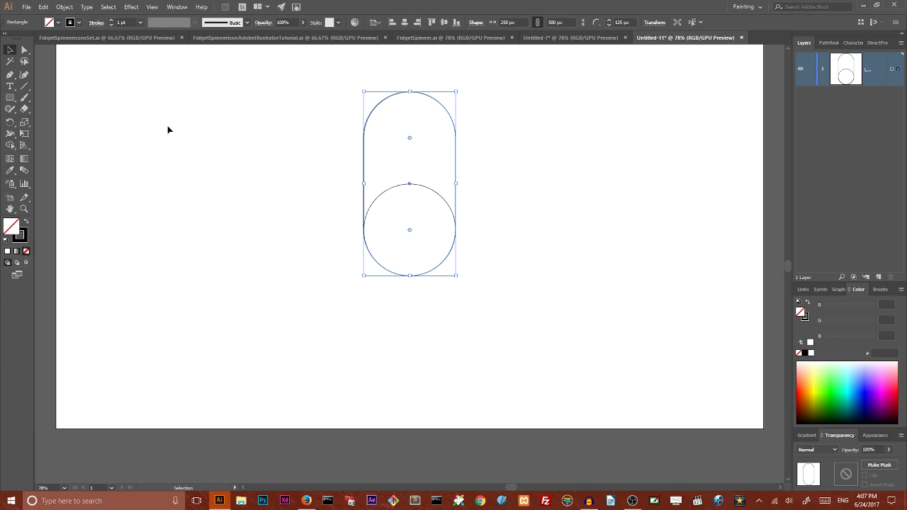
{"action": "left_click", "coordinate": [246, 155]}
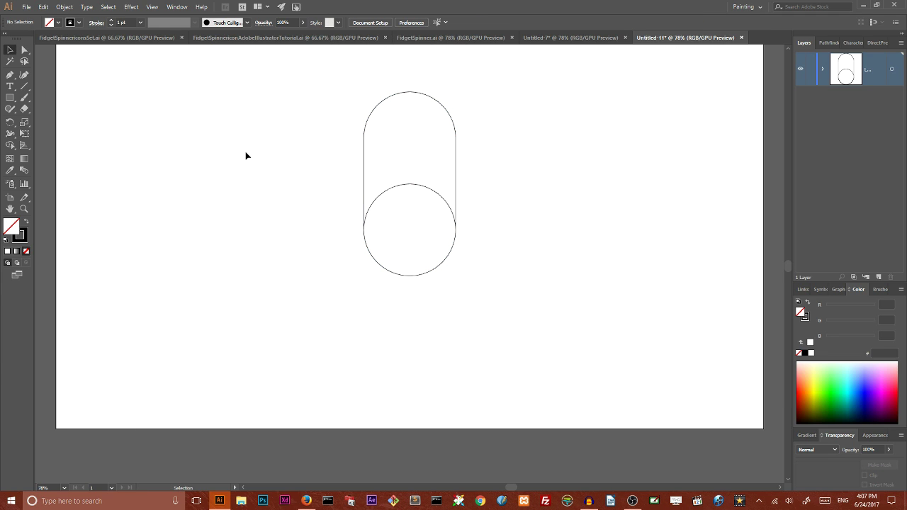
- Draw a small circle of about 107.692 px in the pill's top end and nudge it down
{"action": "left_click", "coordinate": [10, 100]}
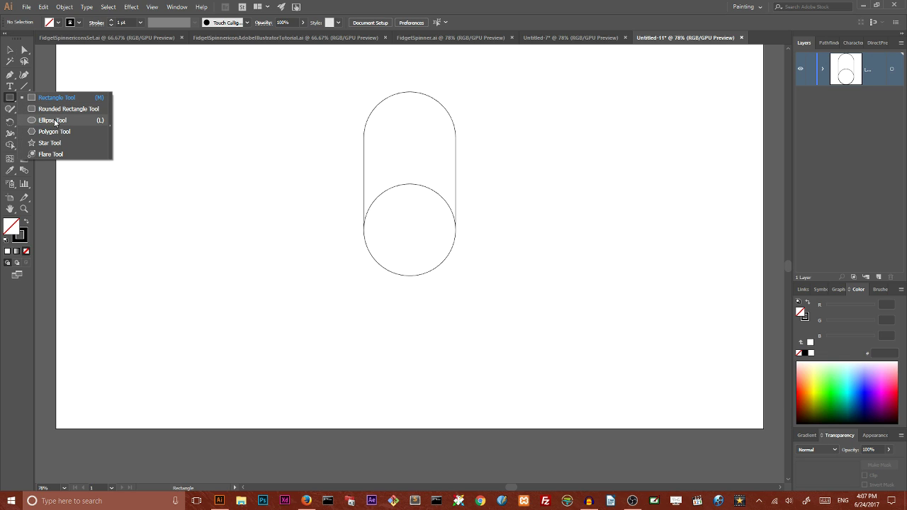
{"action": "left_click", "coordinate": [60, 122]}
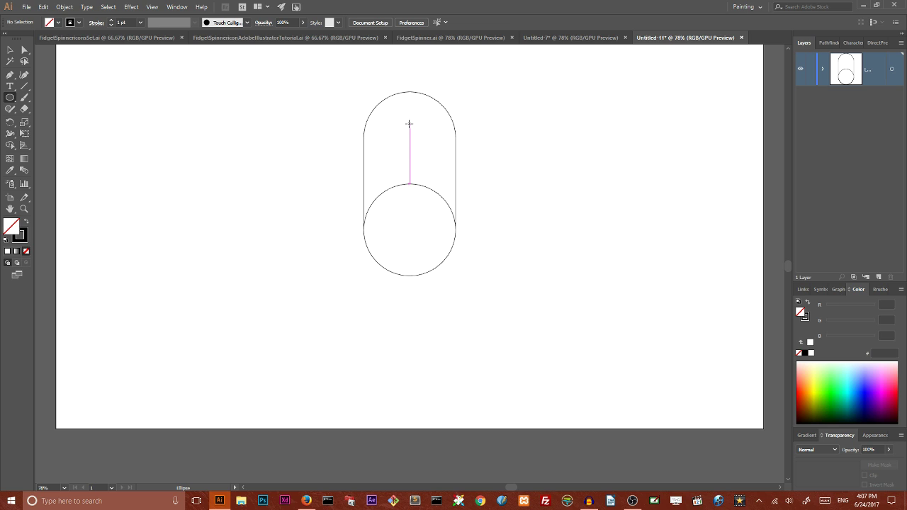
{"action": "left_click_drag", "start_coordinate": [409, 124], "coordinate": [430, 143]}
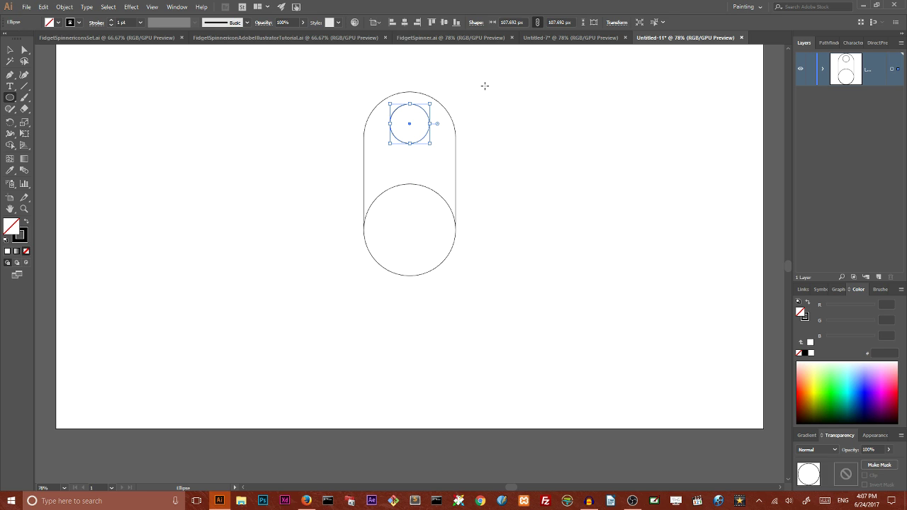
{"action": "key", "text": "Down"}
{"action": "key", "text": "Down"}
{"action": "key", "text": "Down"}
{"action": "key", "text": "Down"}
{"action": "key", "text": "Down"}
{"action": "key", "text": "Down"}
{"action": "key", "text": "Down"}
{"action": "key", "text": "Down"}
{"action": "key", "text": "Down"}
{"action": "key", "text": "Down"}
{"action": "key", "text": "Down"}
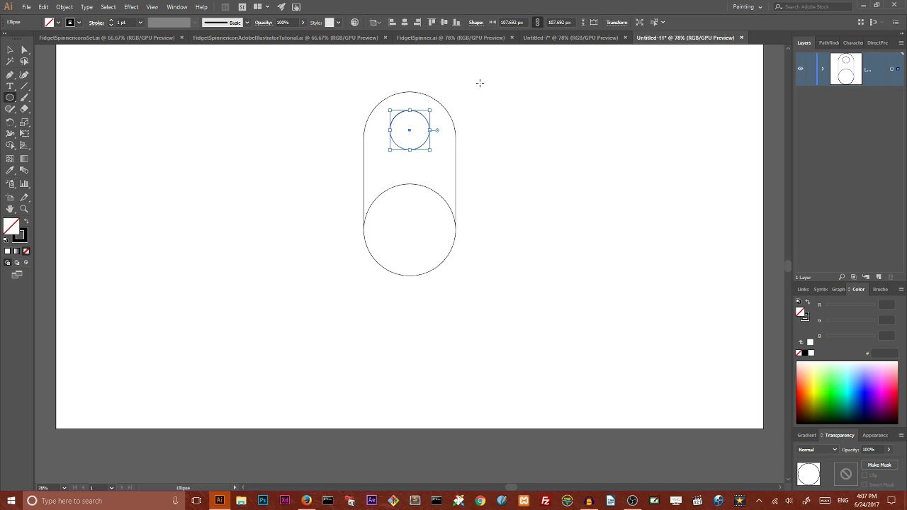
- Marquee-select the pill and its top hole circle and group them
{"action": "left_click", "coordinate": [9, 50]}
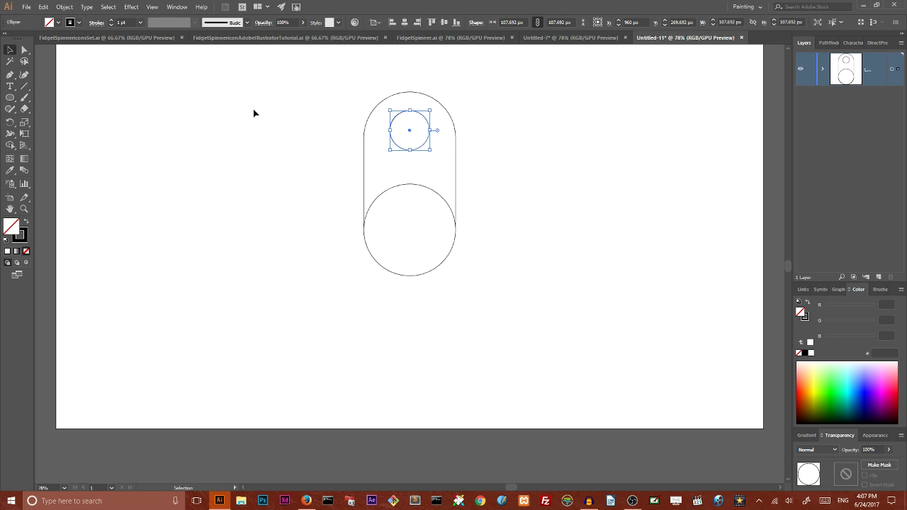
{"action": "left_click_drag", "start_coordinate": [275, 93], "coordinate": [513, 292]}
{"action": "left_click", "coordinate": [532, 197]}
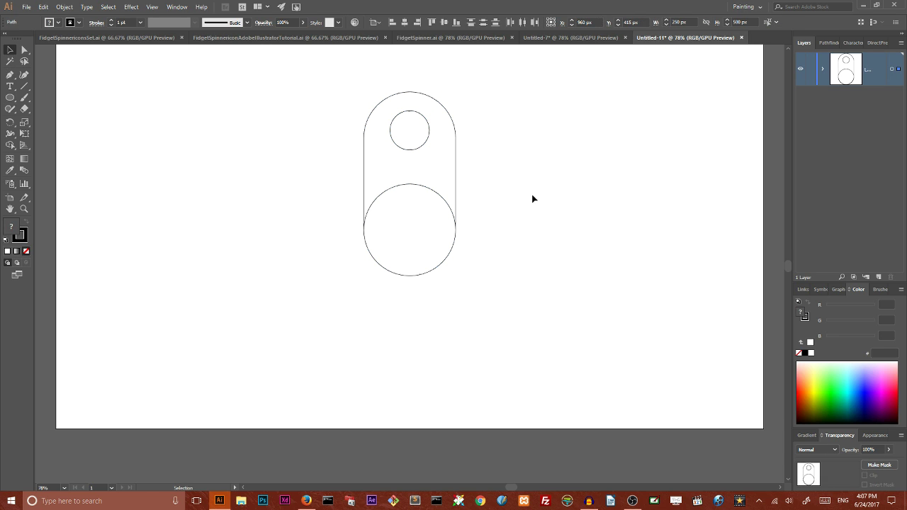
{"action": "left_click_drag", "start_coordinate": [487, 106], "coordinate": [324, 136]}
{"action": "right_click", "coordinate": [358, 126]}
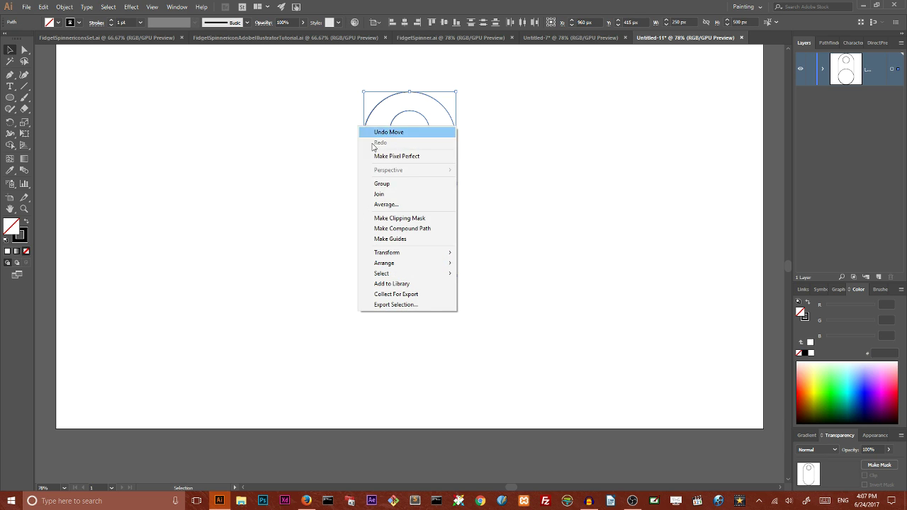
{"action": "left_click", "coordinate": [378, 184]}
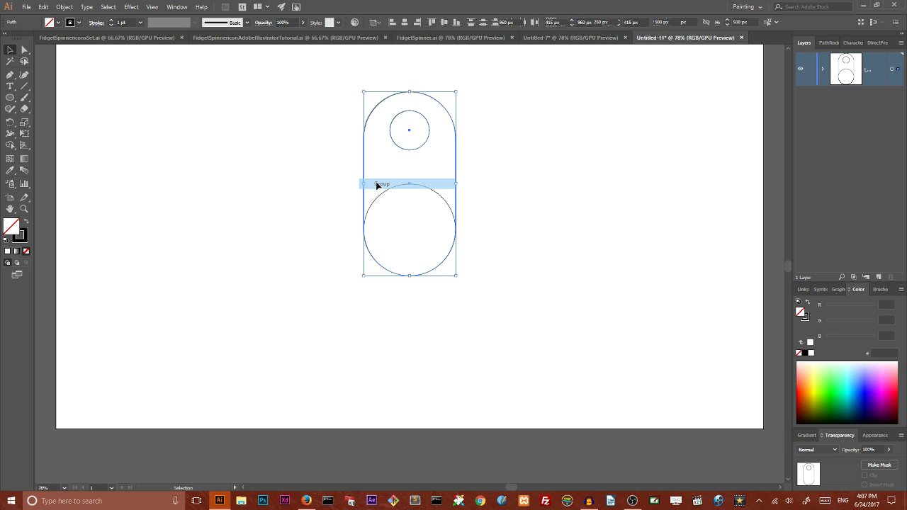
{"action": "left_click", "coordinate": [10, 123]}
{"action": "left_click_drag", "start_coordinate": [10, 123], "coordinate": [59, 124]}
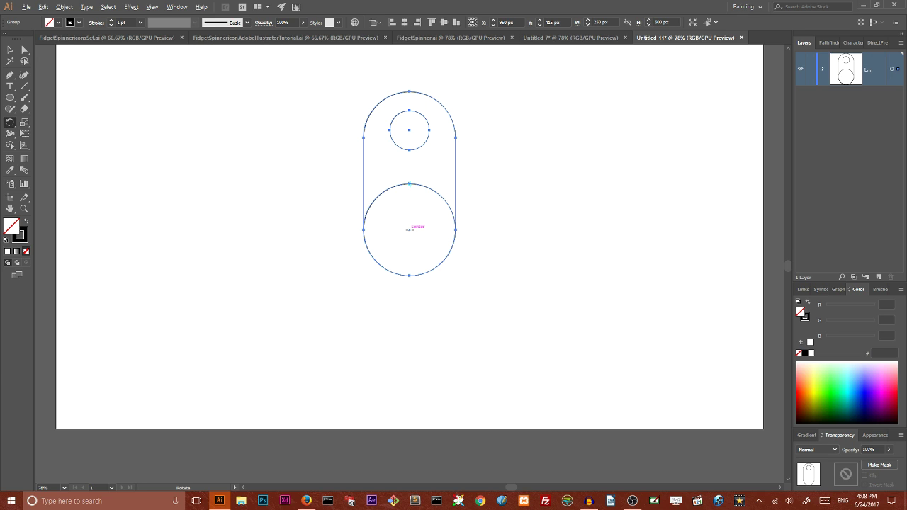
- Rotate-copy the arm 120° about the circle's centre, repeat with Ctrl+D, then ungroup the right arm
{"action": "left_click", "coordinate": [409, 229], "text": "alt"}
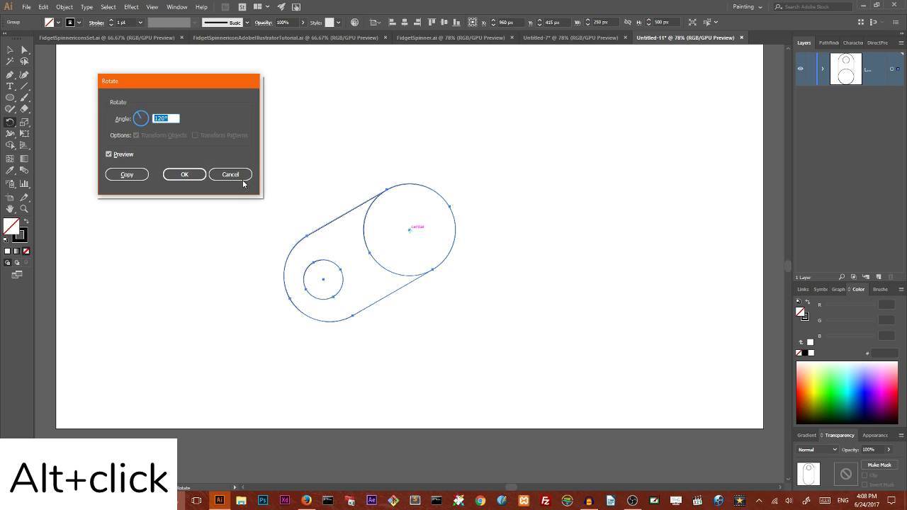
{"action": "left_click_drag", "start_coordinate": [140, 80], "coordinate": [156, 69]}
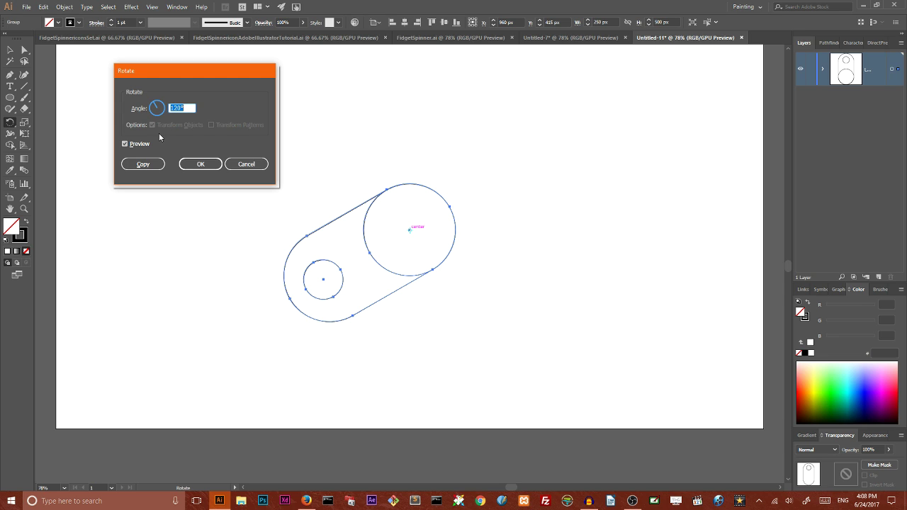
{"action": "left_click", "coordinate": [142, 163]}
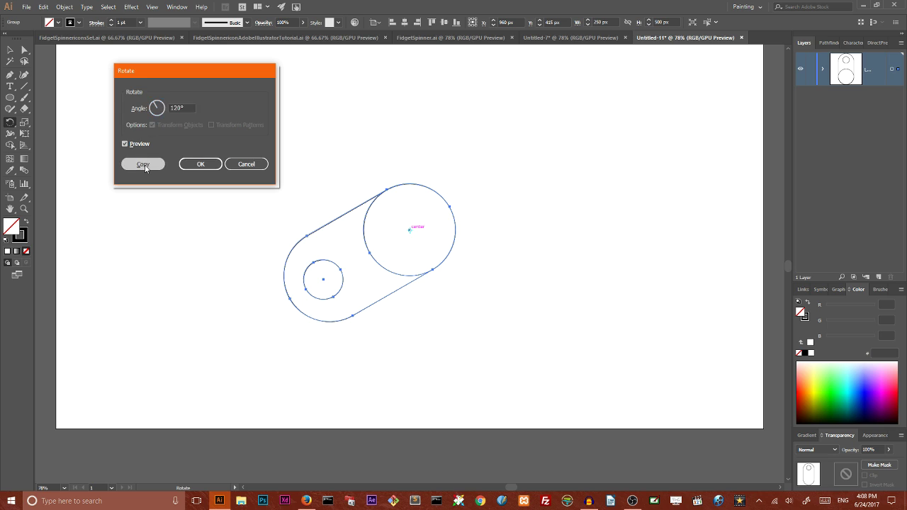
{"action": "key", "text": "v"}
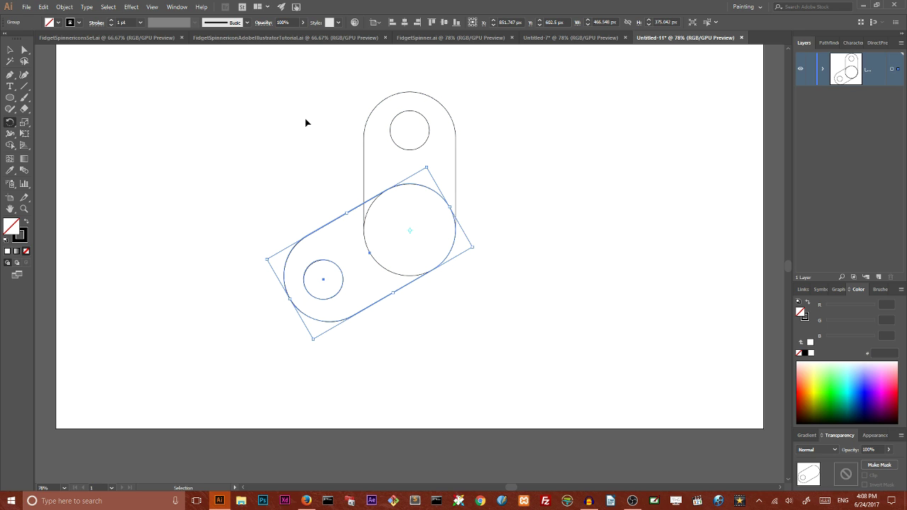
{"action": "key", "text": "ctrl+d"}
{"action": "key", "text": "r"}
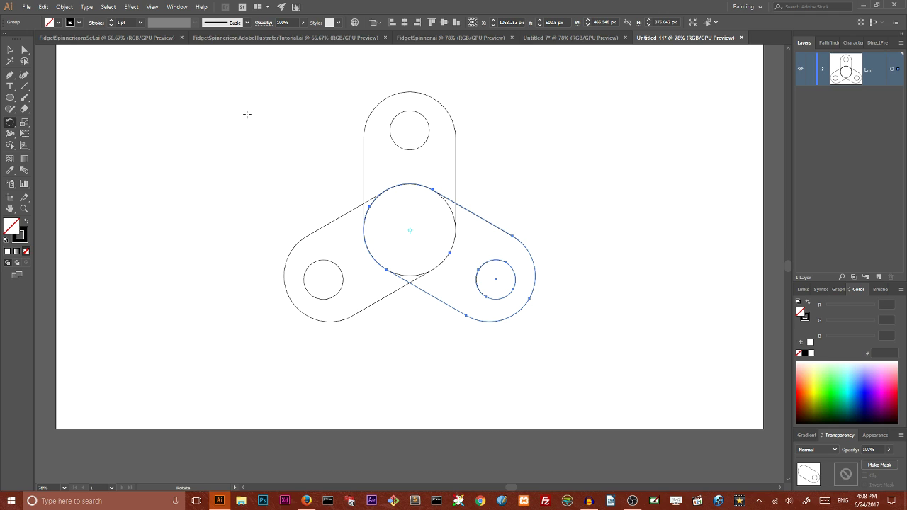
{"action": "left_click", "coordinate": [10, 50]}
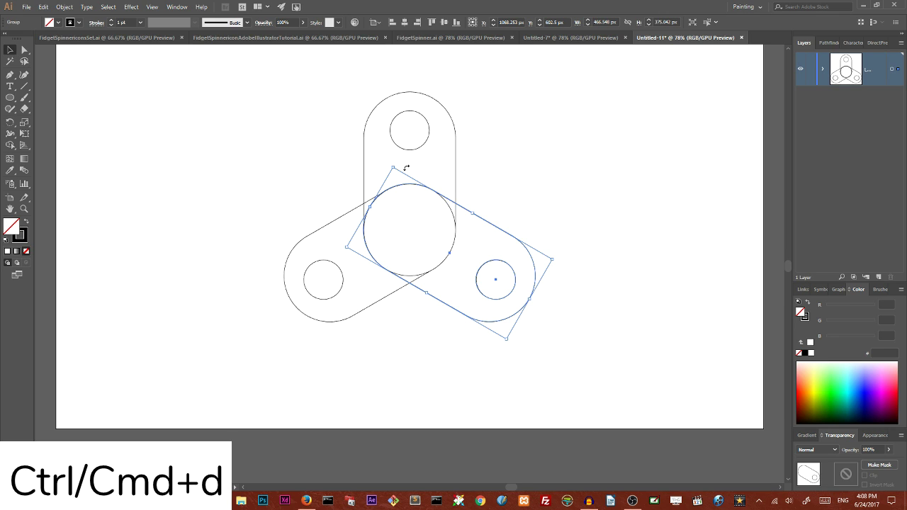
{"action": "right_click", "coordinate": [484, 219]}
{"action": "left_click", "coordinate": [518, 283]}
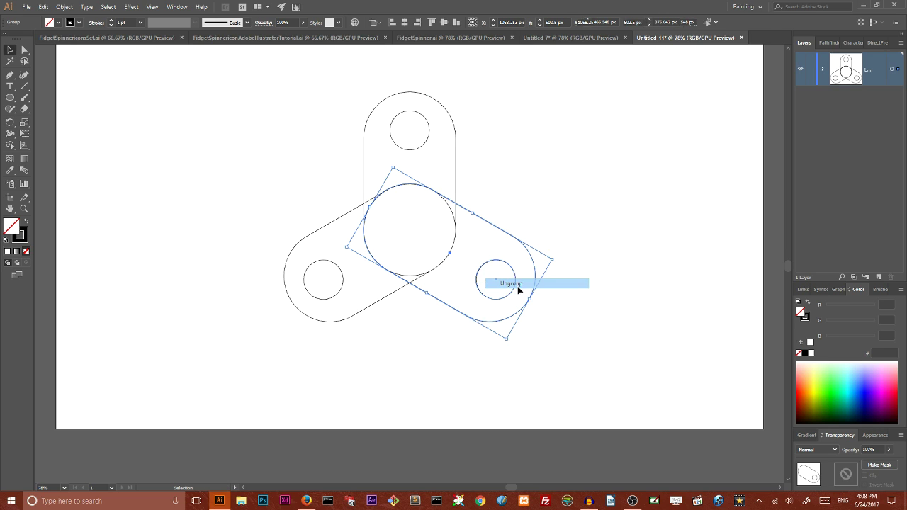
- Ungroup the vertical and left arms, then marquee-select all spinner shapes
{"action": "left_click", "coordinate": [456, 174]}
{"action": "right_click", "coordinate": [457, 170]}
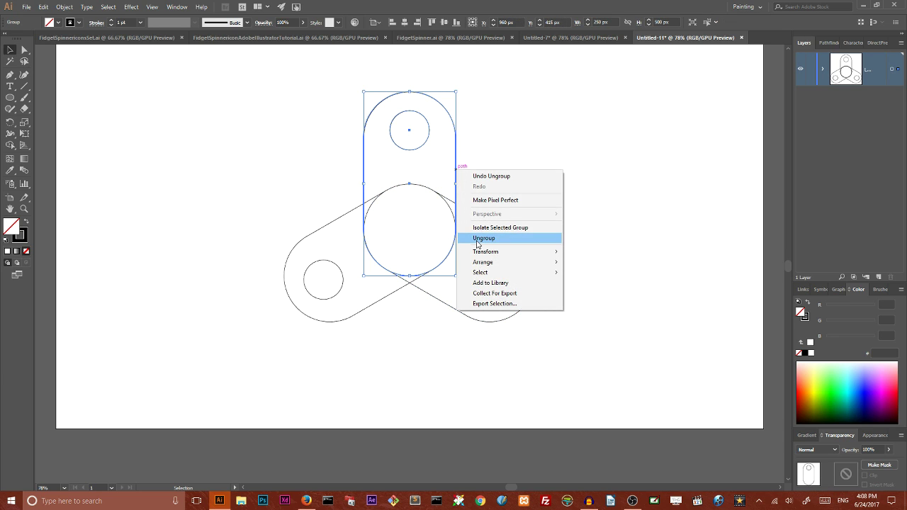
{"action": "left_click", "coordinate": [483, 238]}
{"action": "left_click", "coordinate": [319, 234]}
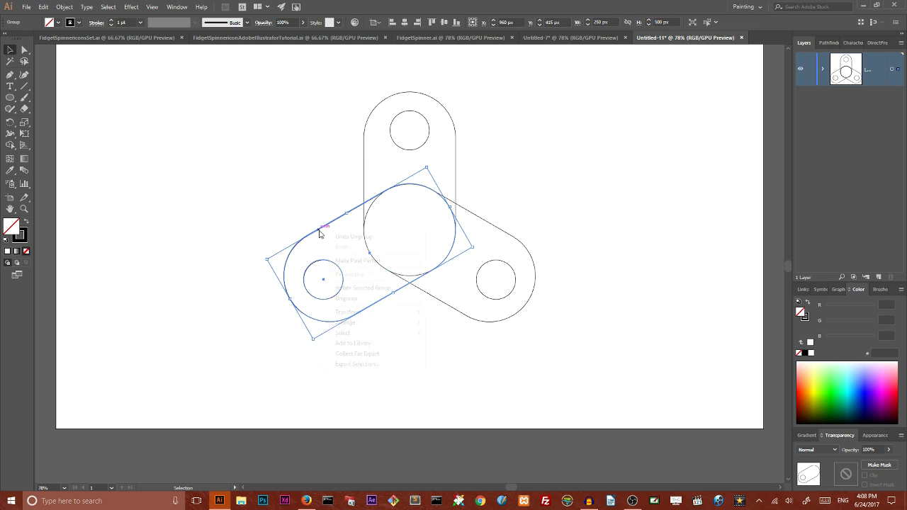
{"action": "right_click", "coordinate": [321, 231]}
{"action": "left_click", "coordinate": [347, 300]}
{"action": "left_click", "coordinate": [227, 183]}
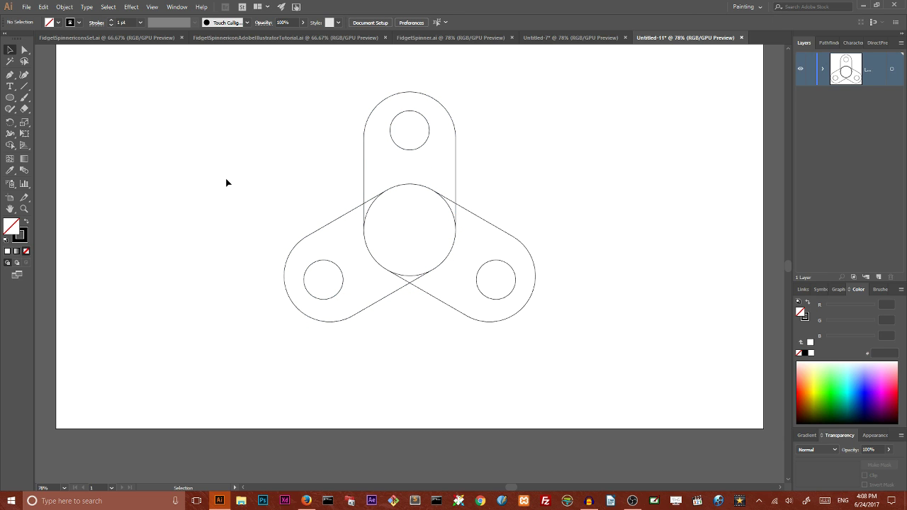
{"action": "left_click_drag", "start_coordinate": [312, 190], "coordinate": [418, 220]}
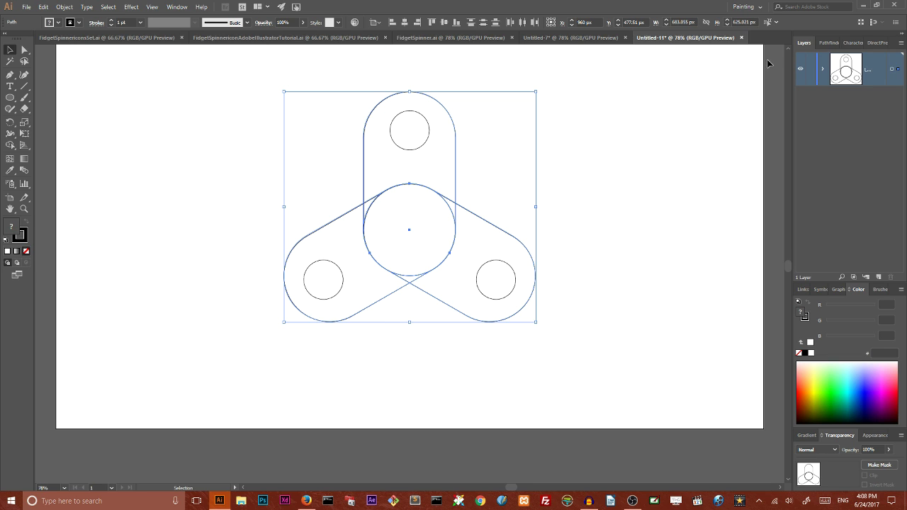
- Apply Pathfinder Unite to merge the three capsules and central circle into one outline
{"action": "left_click", "coordinate": [827, 44]}
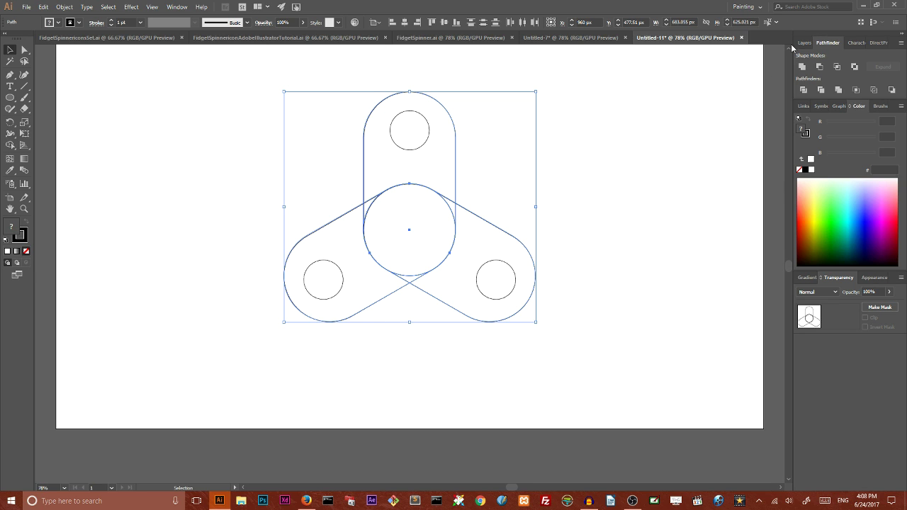
{"action": "left_click", "coordinate": [176, 6]}
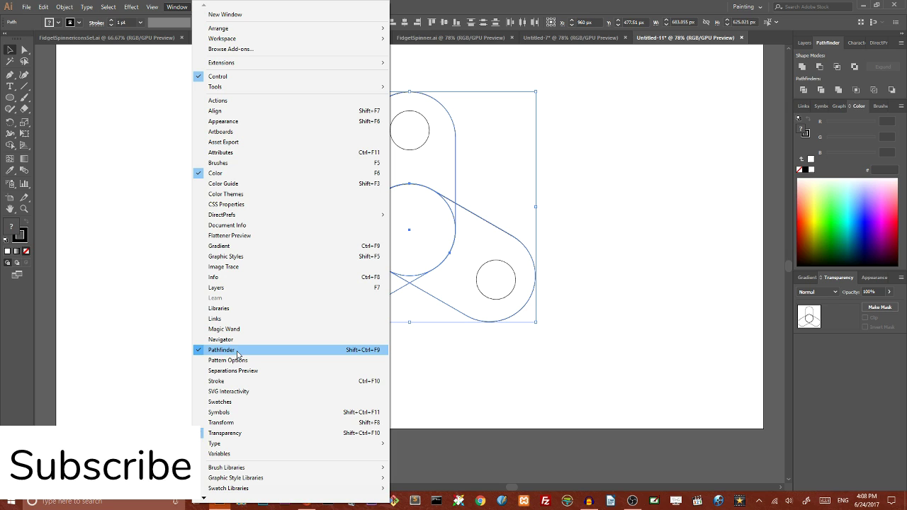
{"action": "left_click", "coordinate": [838, 62]}
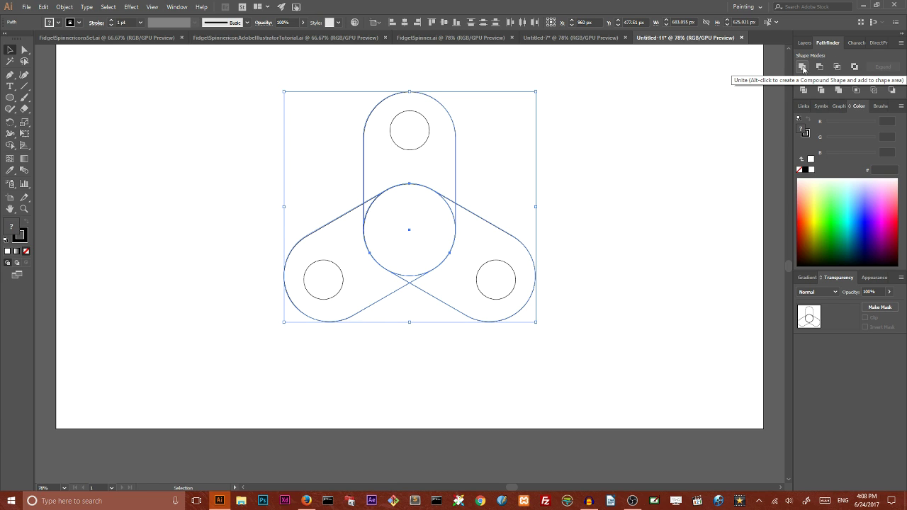
{"action": "left_click", "coordinate": [803, 66]}
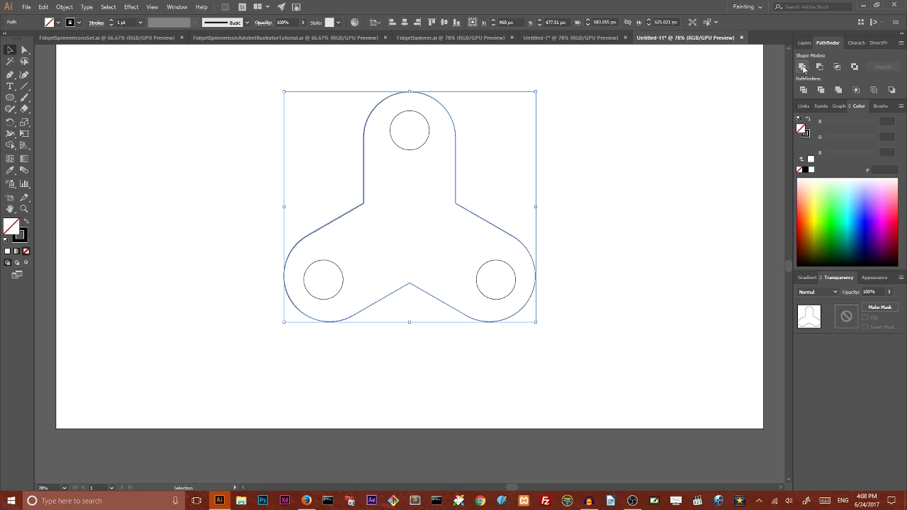
{"action": "key", "text": "a"}
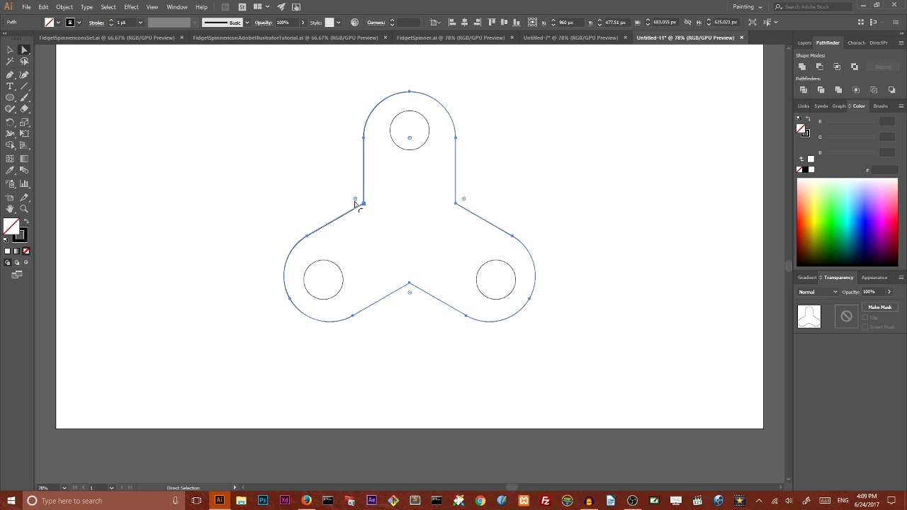
- Round the three inner corner anchors between the arms to a 308.01 px radius
{"action": "left_click", "coordinate": [309, 186]}
{"action": "left_click_drag", "start_coordinate": [336, 187], "coordinate": [380, 221]}
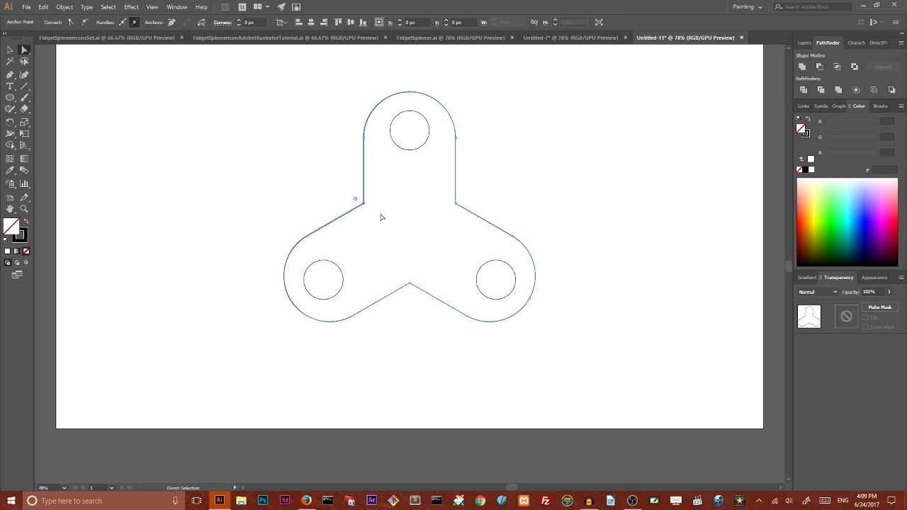
{"action": "left_click_drag", "start_coordinate": [484, 189], "coordinate": [450, 214]}
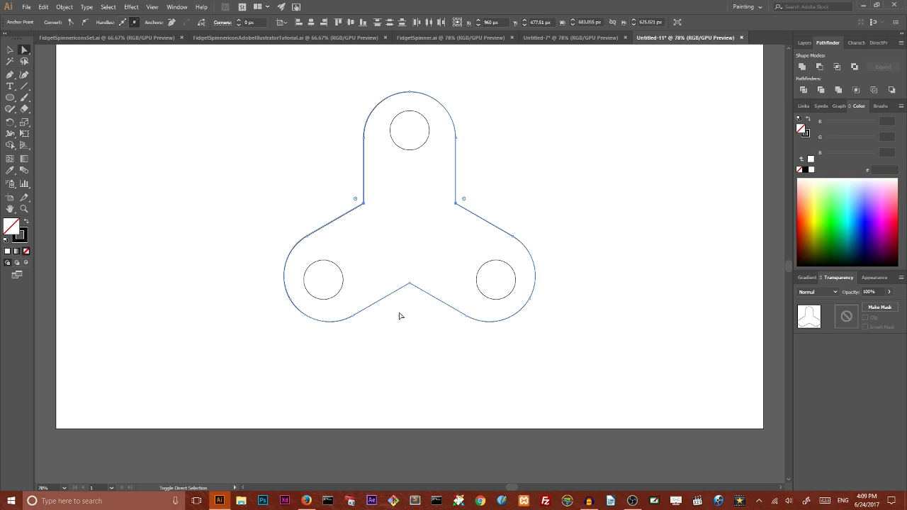
{"action": "left_click_drag", "start_coordinate": [398, 311], "coordinate": [425, 270]}
{"action": "key", "text": "super+plus"}
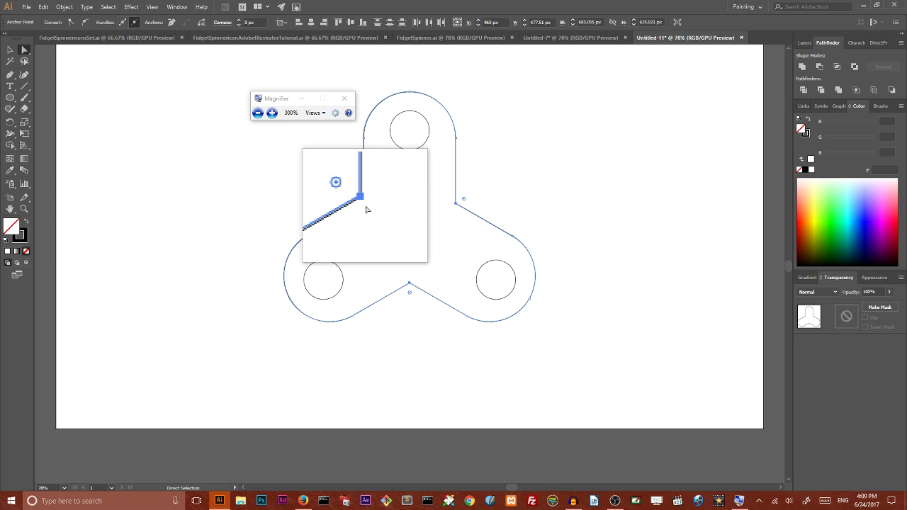
{"action": "key", "text": "super+Escape"}
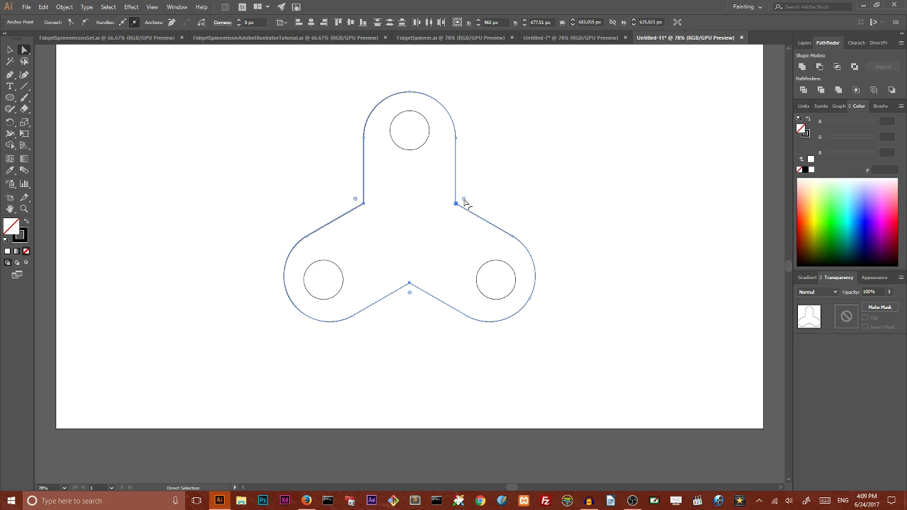
{"action": "left_click_drag", "start_coordinate": [464, 202], "coordinate": [619, 128]}
{"action": "left_click", "coordinate": [565, 133]}
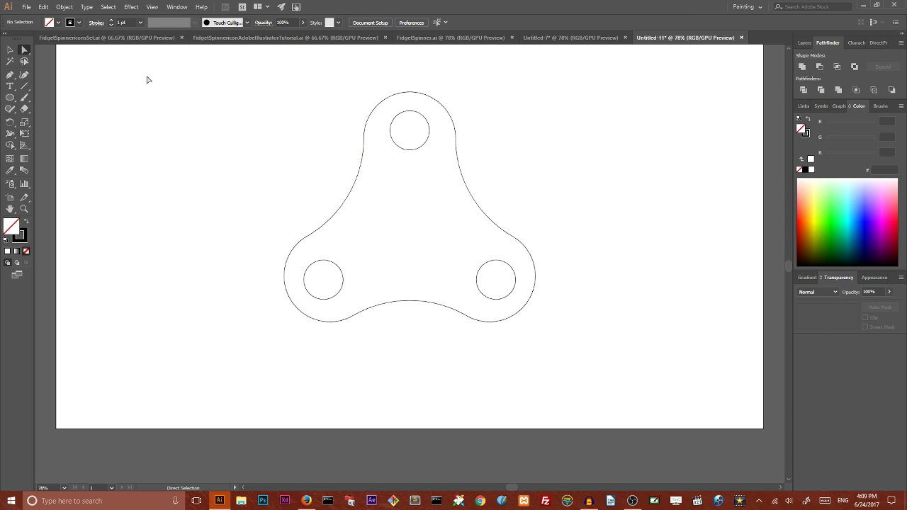
{"action": "left_click", "coordinate": [11, 101]}
- With the Pen, draw a closed triangle through the left, top and right hole centres
{"action": "left_click", "coordinate": [55, 120]}
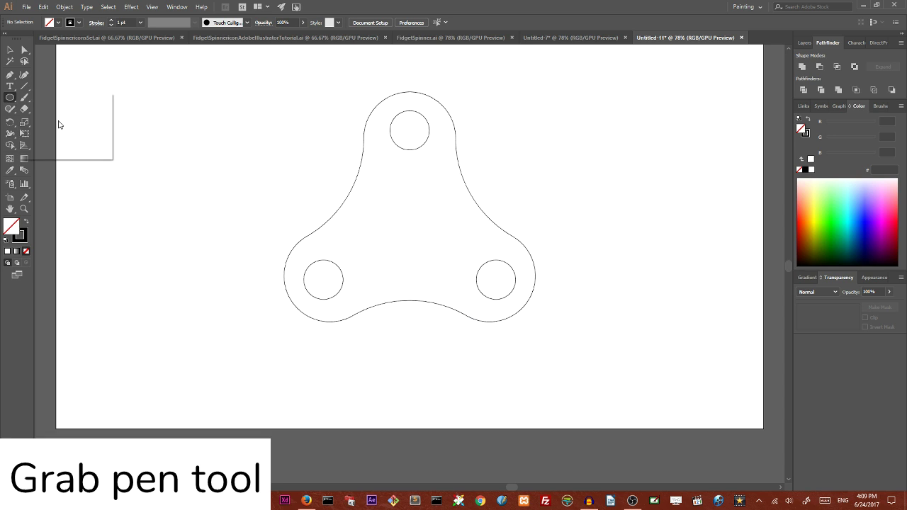
{"action": "left_click", "coordinate": [10, 74]}
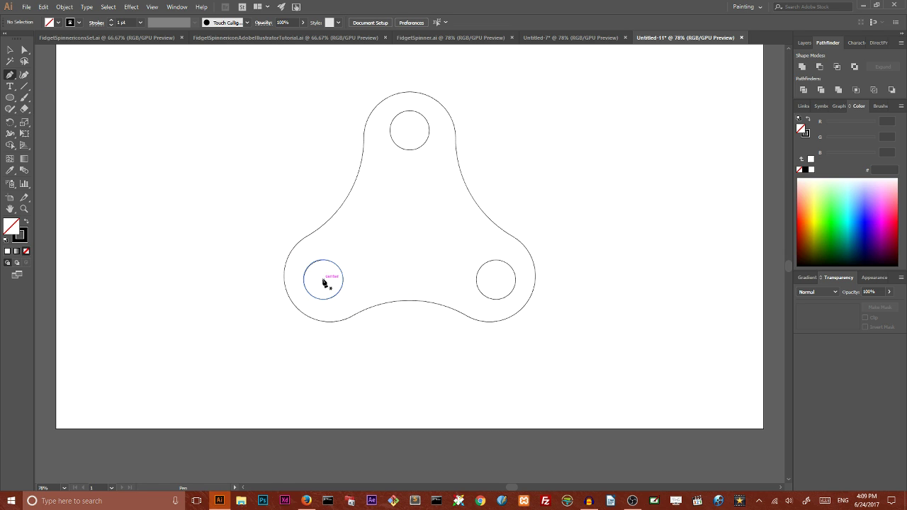
{"action": "left_click", "coordinate": [323, 279]}
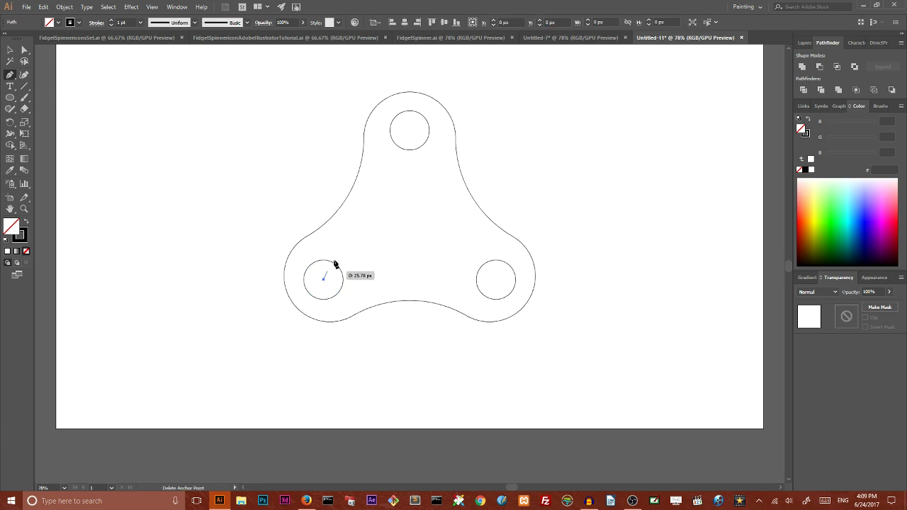
{"action": "left_click", "coordinate": [409, 131]}
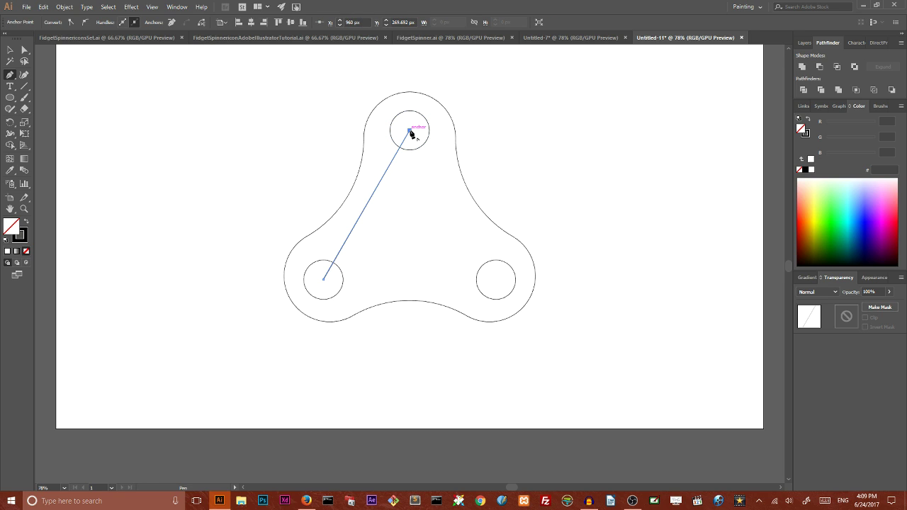
{"action": "left_click", "coordinate": [496, 280]}
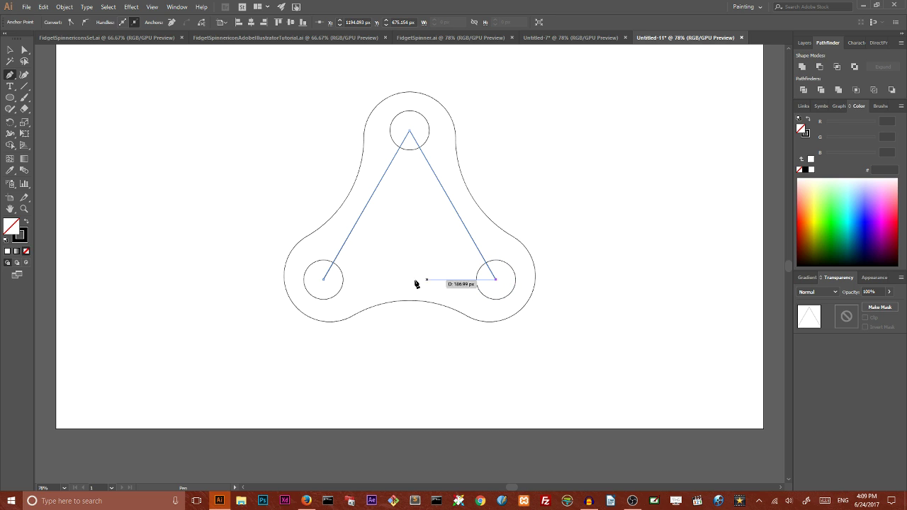
{"action": "left_click", "coordinate": [324, 279]}
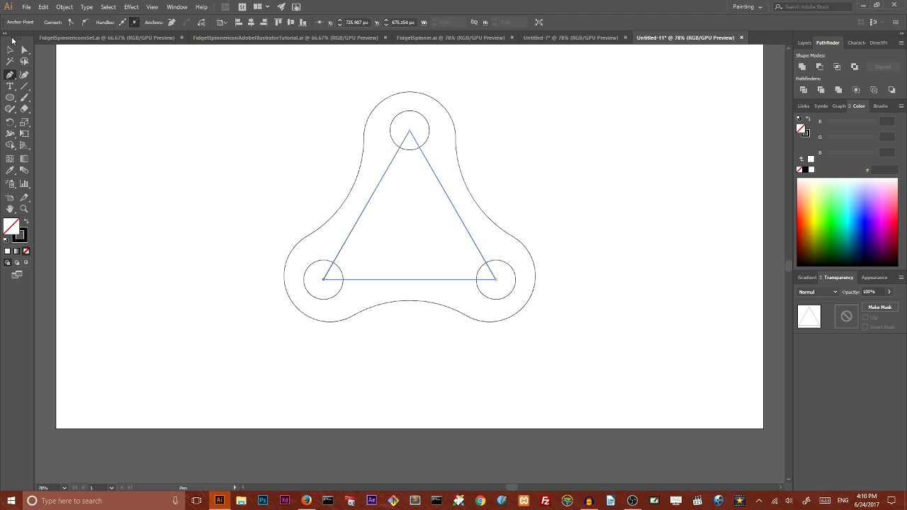
{"action": "left_click", "coordinate": [12, 101]}
{"action": "left_click_drag", "start_coordinate": [12, 103], "coordinate": [55, 122]}
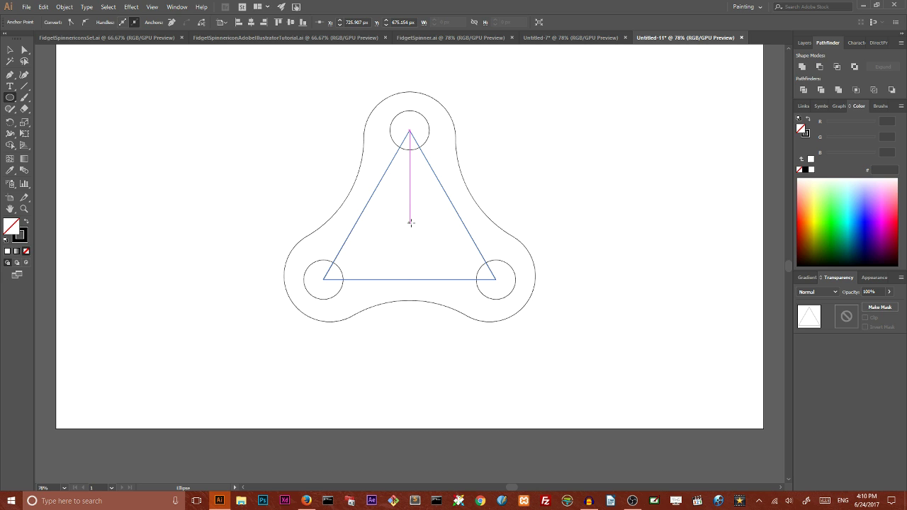
- Draw a roughly 253.846 px circle centred in the triangle and nudge it slightly down
{"action": "left_click_drag", "start_coordinate": [410, 223], "coordinate": [415, 270]}
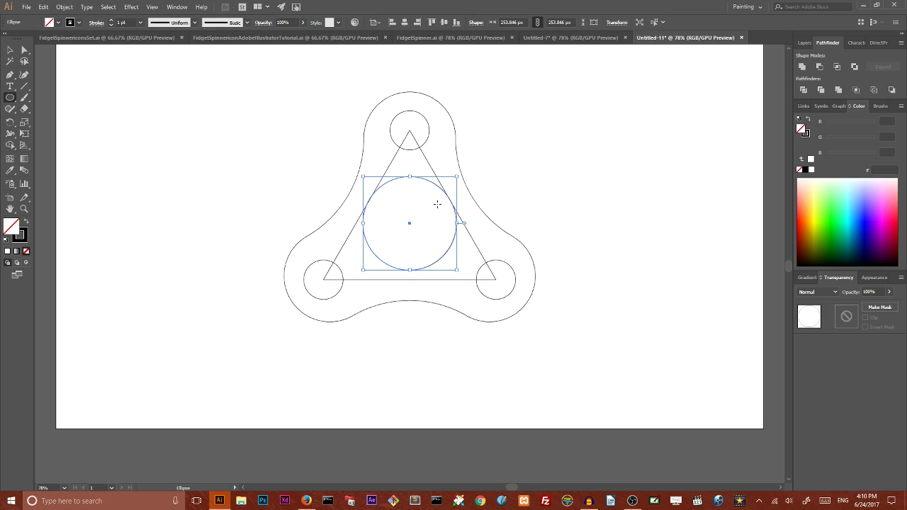
{"action": "key", "text": "Down"}
{"action": "key", "text": "Down"}
{"action": "key", "text": "Down"}
{"action": "key", "text": "Down"}
{"action": "key", "text": "Down"}
{"action": "key", "text": "Down"}
{"action": "key", "text": "Down"}
{"action": "key", "text": "Down"}
{"action": "key", "text": "Down"}
{"action": "key", "text": "Down"}
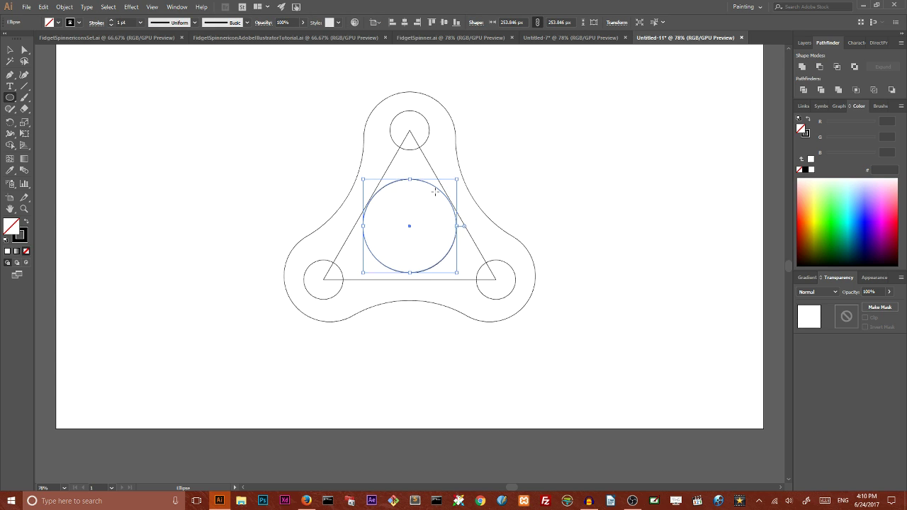
{"action": "key", "text": "Down"}
{"action": "key", "text": "Down"}
{"action": "key", "text": "Down"}
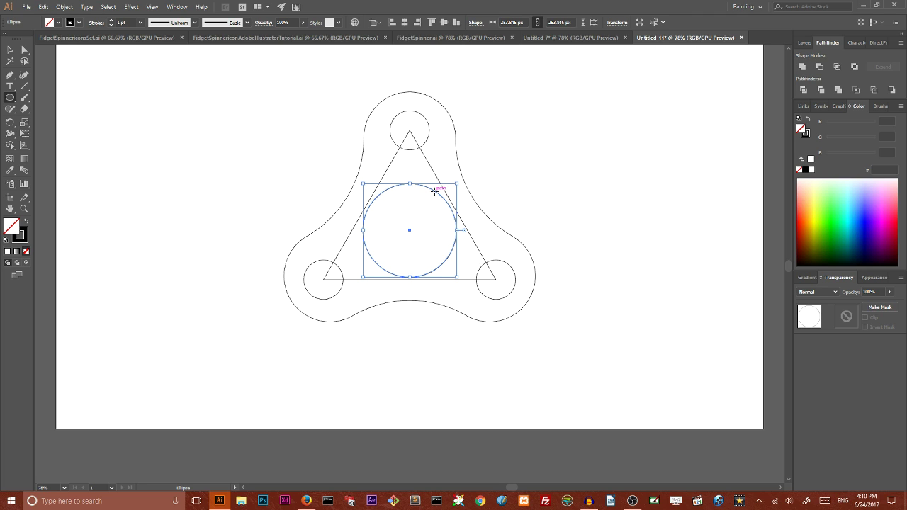
{"action": "left_click", "coordinate": [10, 51]}
{"action": "left_click", "coordinate": [94, 170]}
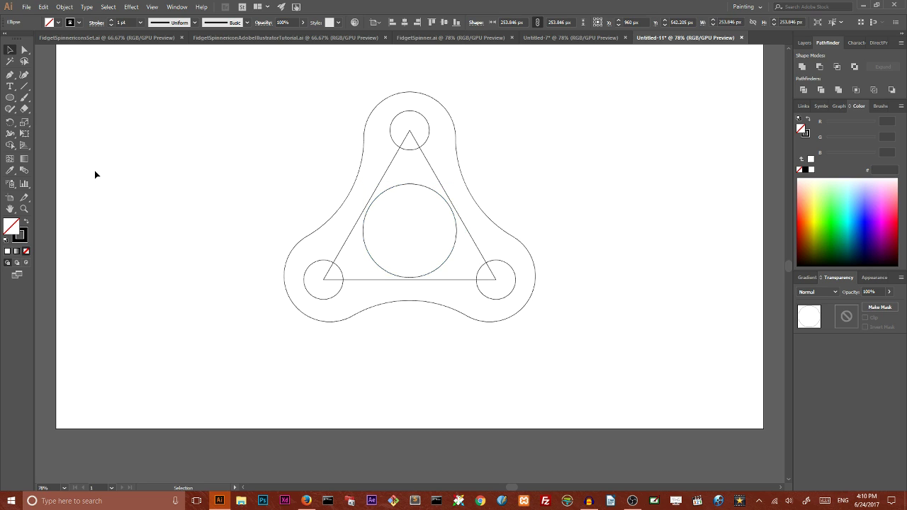
- Delete the guide triangle and paste in front a smaller 212.15 px copy of the centre circle
{"action": "left_click", "coordinate": [386, 172]}
{"action": "key", "text": "Delete"}
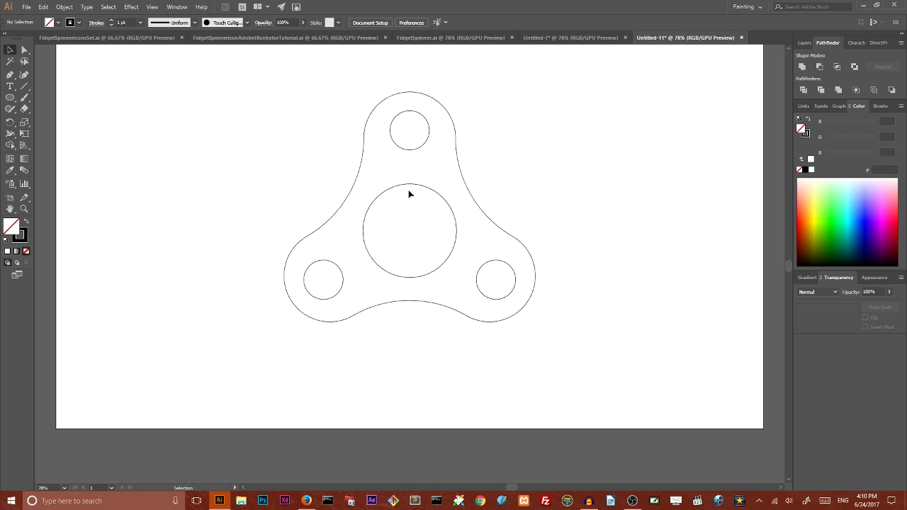
{"action": "left_click", "coordinate": [410, 185]}
{"action": "key", "text": "a"}
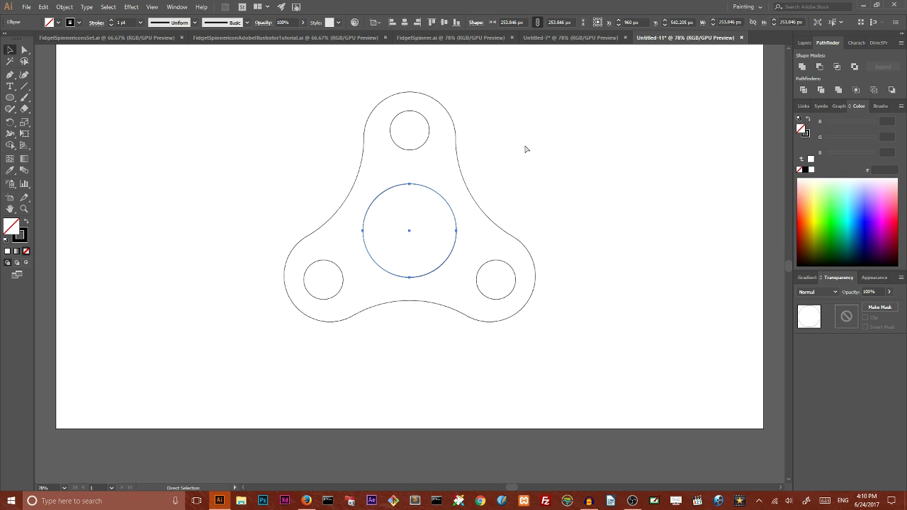
{"action": "key", "text": "v"}
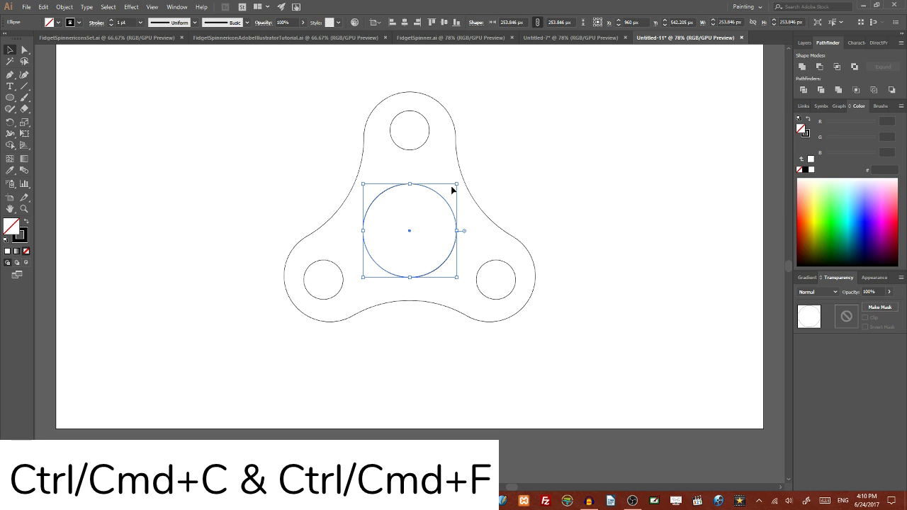
{"action": "left_click_drag", "start_coordinate": [457, 184], "coordinate": [449, 189]}
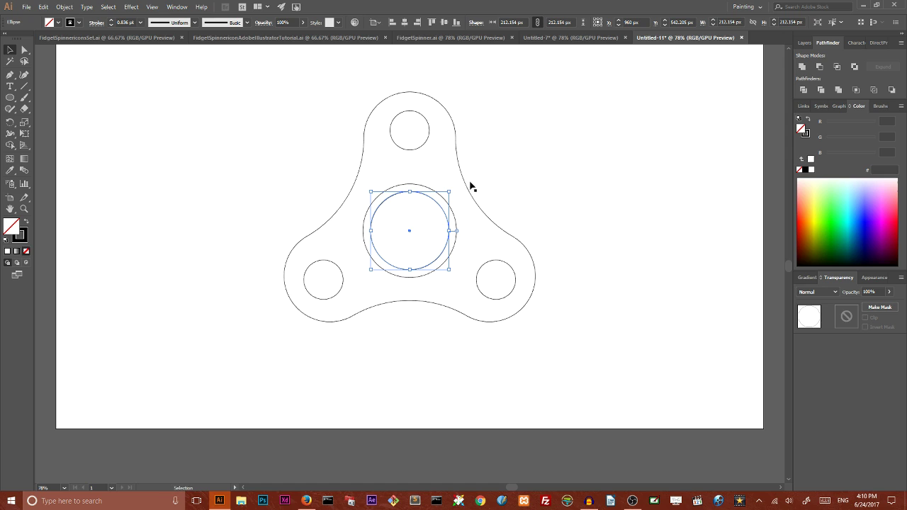
{"action": "left_click", "coordinate": [521, 151]}
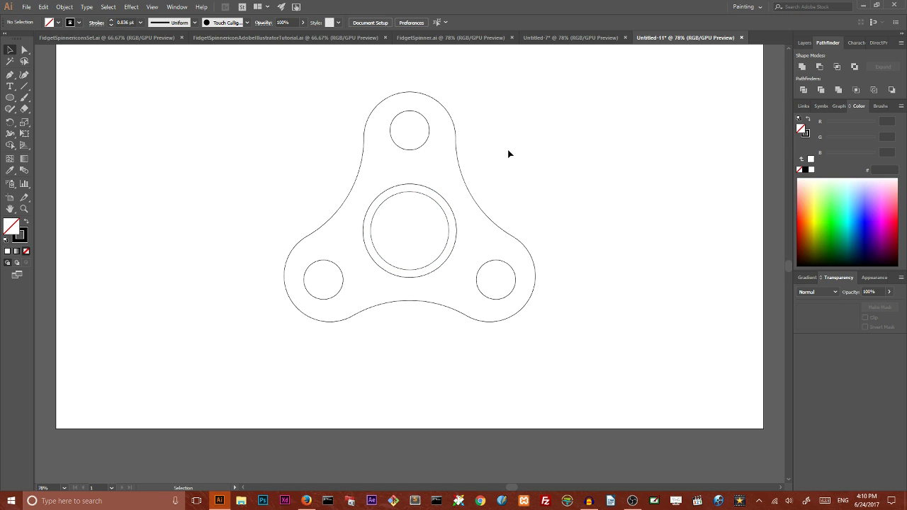
- Set the stroke weight of all spinner shapes to 4 pt
{"action": "left_click_drag", "start_coordinate": [235, 116], "coordinate": [569, 352]}
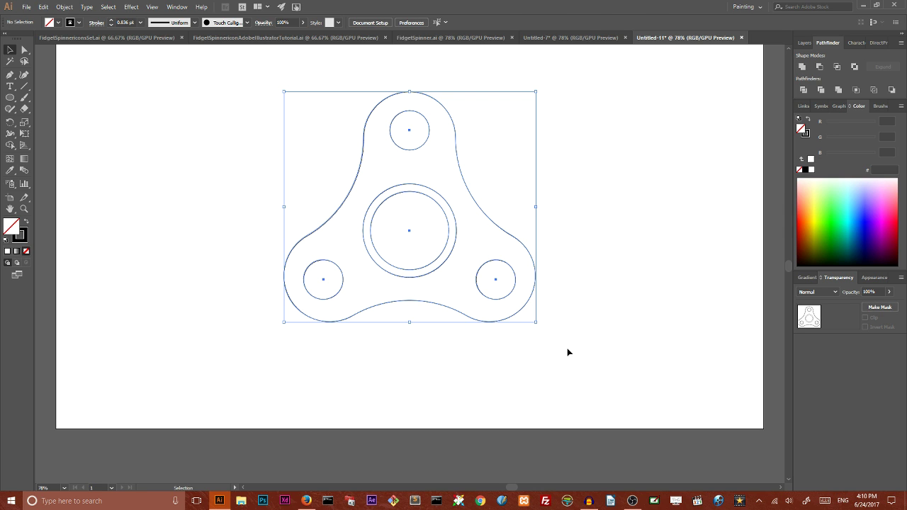
{"action": "left_click", "coordinate": [110, 20]}
{"action": "left_click", "coordinate": [111, 21]}
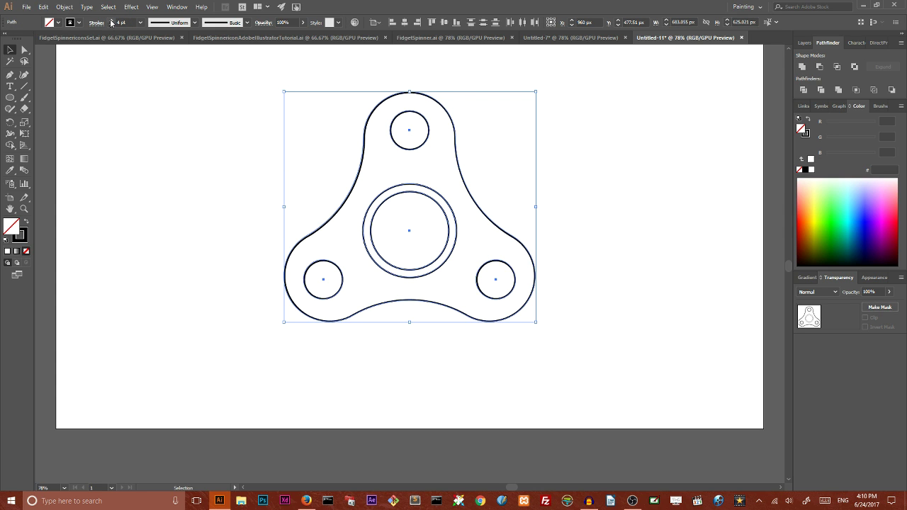
{"action": "left_click", "coordinate": [203, 163]}
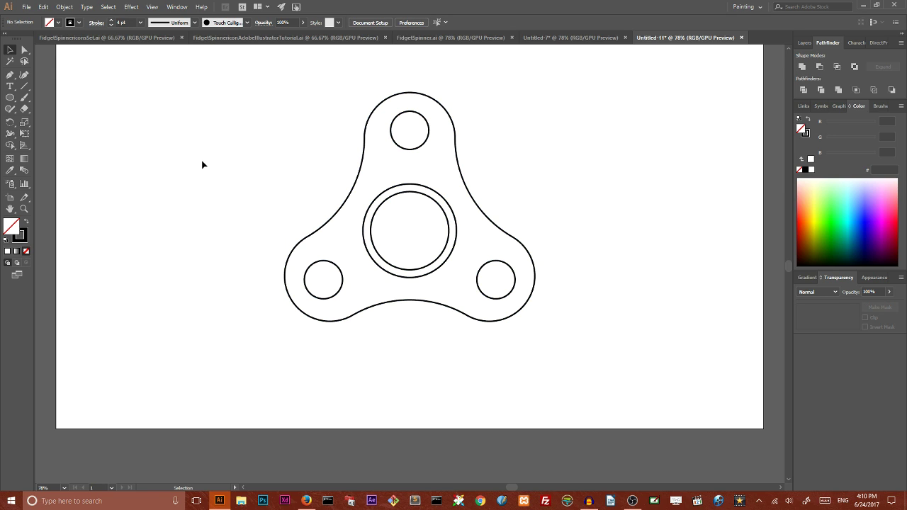
{"action": "left_click", "coordinate": [351, 193]}
- Draw a 593.333 px circle from the spinner's centre and send it to the back
{"action": "left_click", "coordinate": [324, 184]}
{"action": "left_click", "coordinate": [10, 97]}
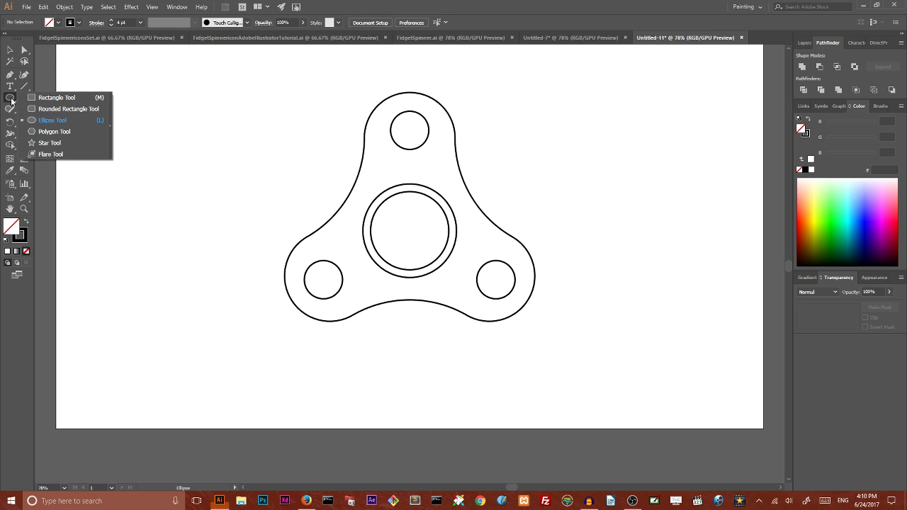
{"action": "left_click", "coordinate": [56, 103]}
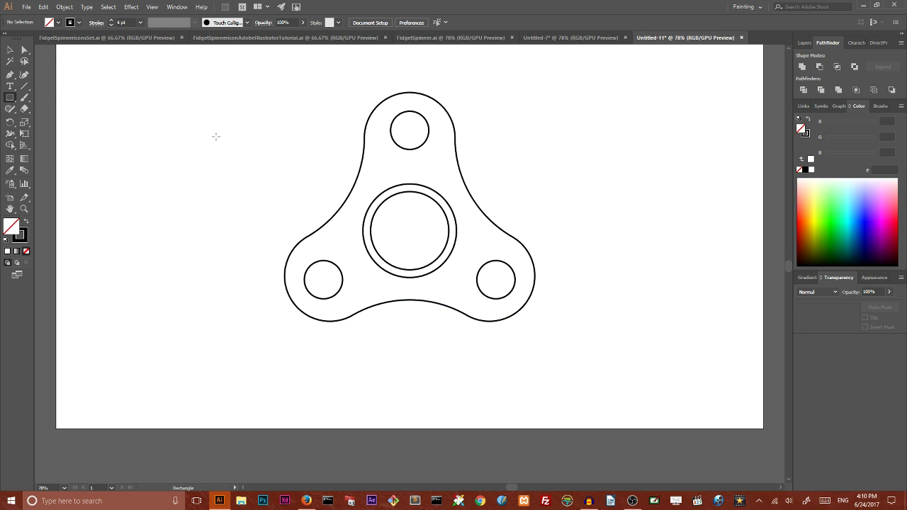
{"action": "left_click", "coordinate": [11, 97]}
{"action": "left_click", "coordinate": [53, 120]}
{"action": "left_click_drag", "start_coordinate": [409, 230], "coordinate": [462, 341]}
{"action": "key", "text": "ctrl+shift+bracketleft"}
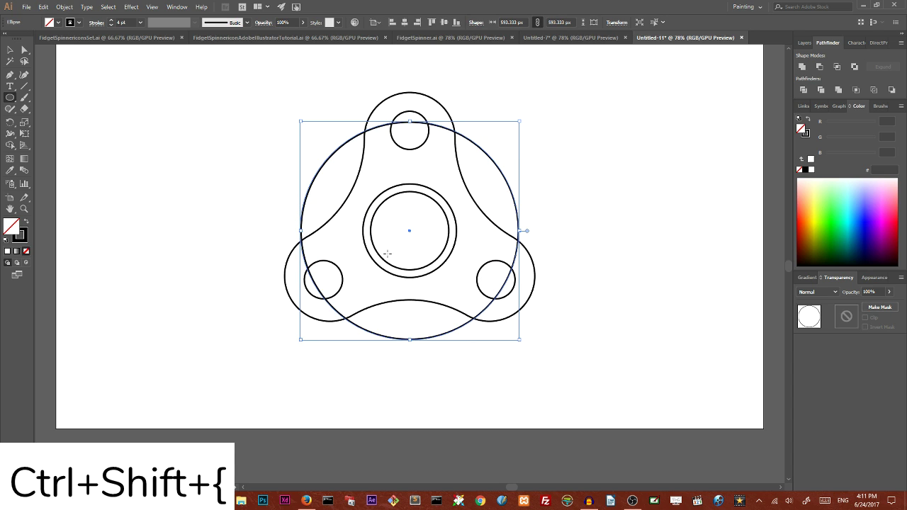
- Show the Layers panel and select the spinner outline path
{"action": "key", "text": "v"}
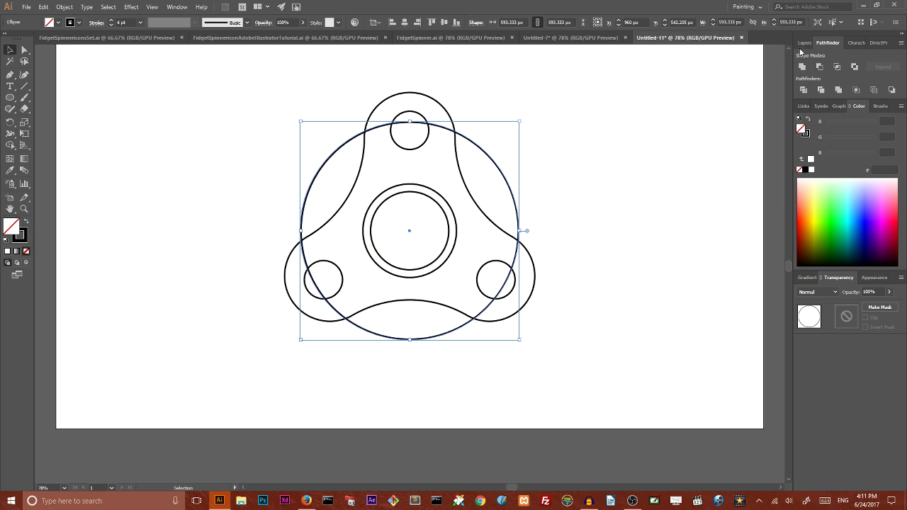
{"action": "left_click", "coordinate": [803, 43]}
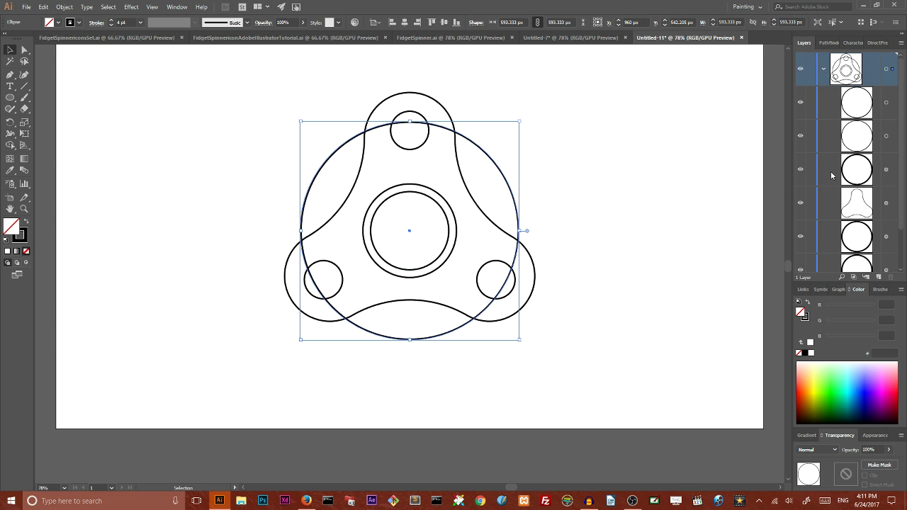
{"action": "scroll", "coordinate": [832, 175], "scroll_direction": "down", "scroll_amount": 2}
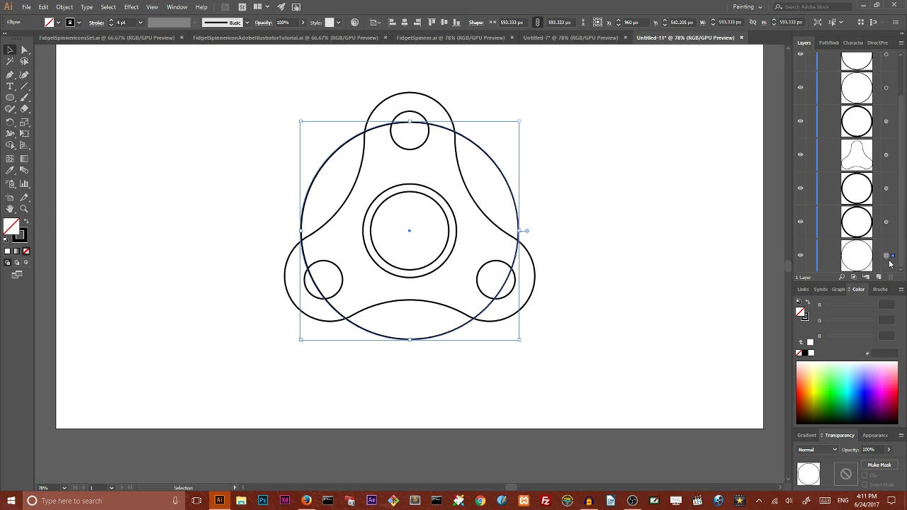
{"action": "left_click", "coordinate": [324, 227]}
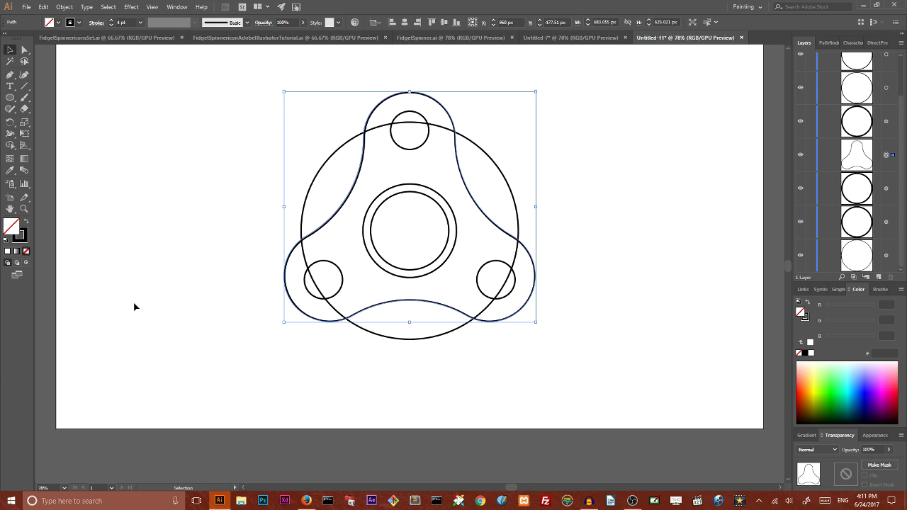
- Fill the spinner outline white with black stroke and send it backward so the holes show
{"action": "left_click", "coordinate": [8, 252]}
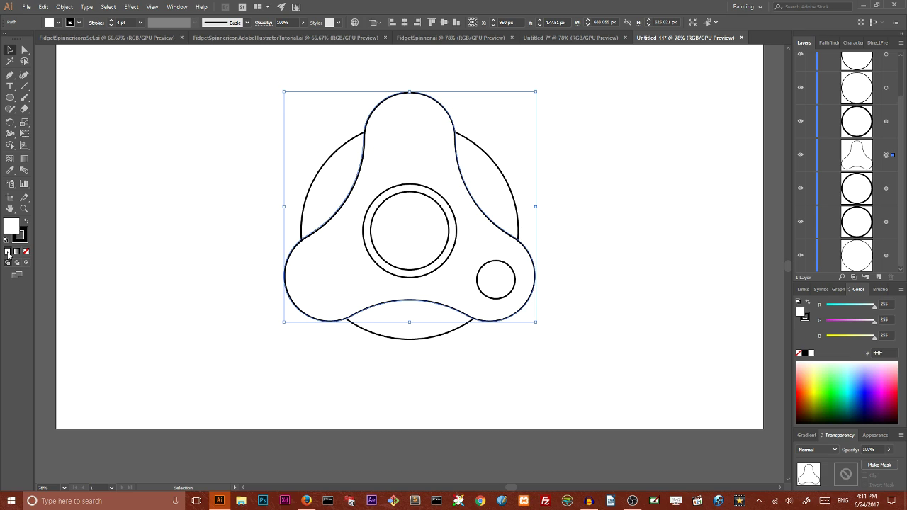
{"action": "key", "text": "ctrl+shift+b"}
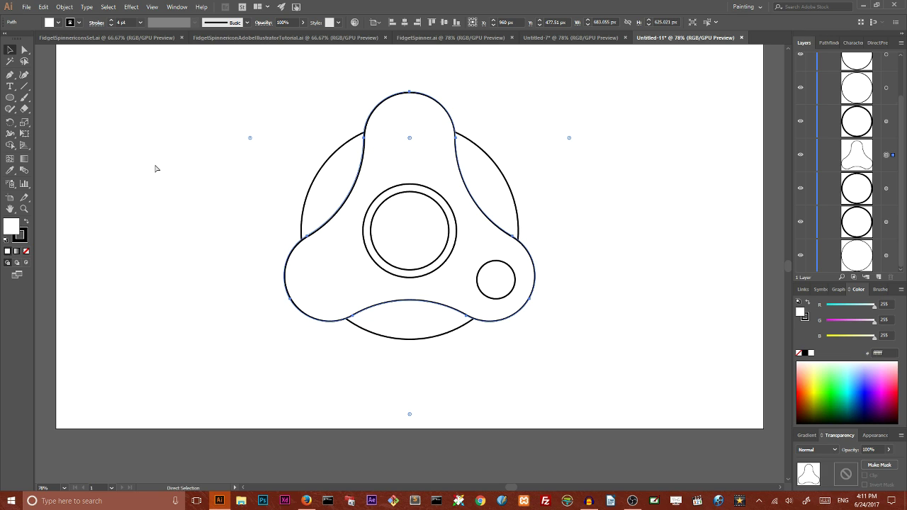
{"action": "key", "text": "ctrl+bracketleft"}
{"action": "key", "text": "ctrl+bracketleft"}
{"action": "key", "text": "ctrl+shift+b"}
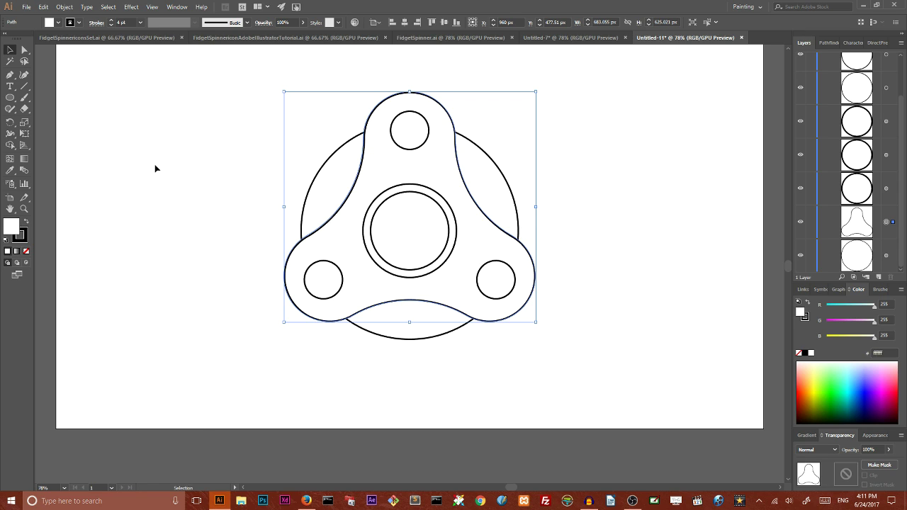
- Make two 90% scaled copies of the large circle, at 534 px and 480.6 px
{"action": "left_click", "coordinate": [309, 187]}
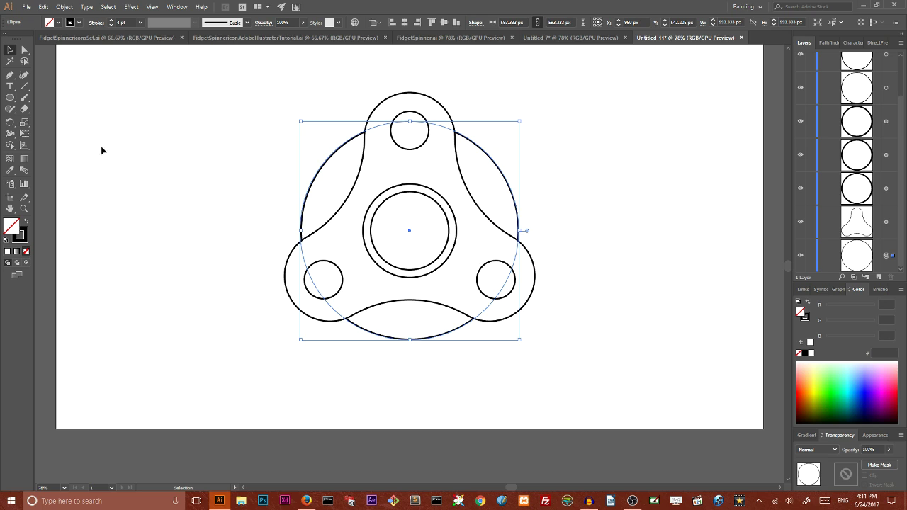
{"action": "double_click", "coordinate": [24, 125]}
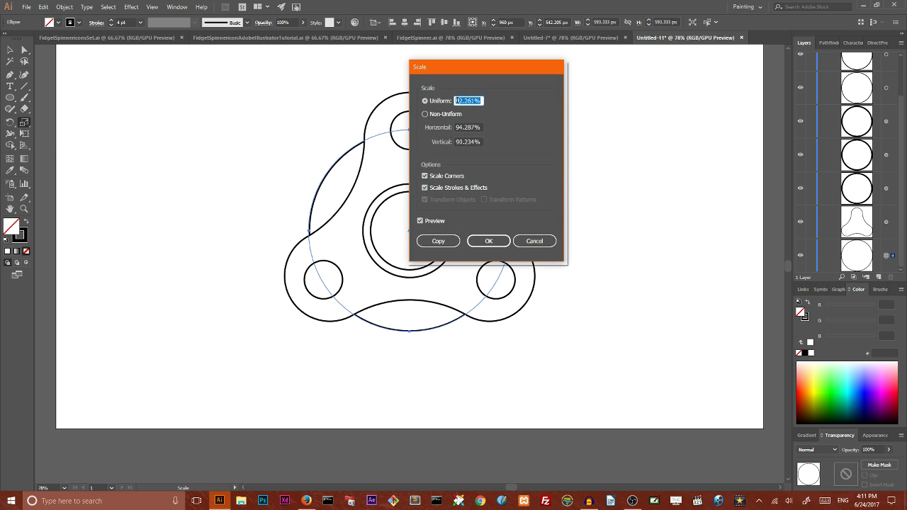
{"action": "left_click", "coordinate": [461, 101]}
{"action": "left_click_drag", "start_coordinate": [474, 101], "coordinate": [456, 100]}
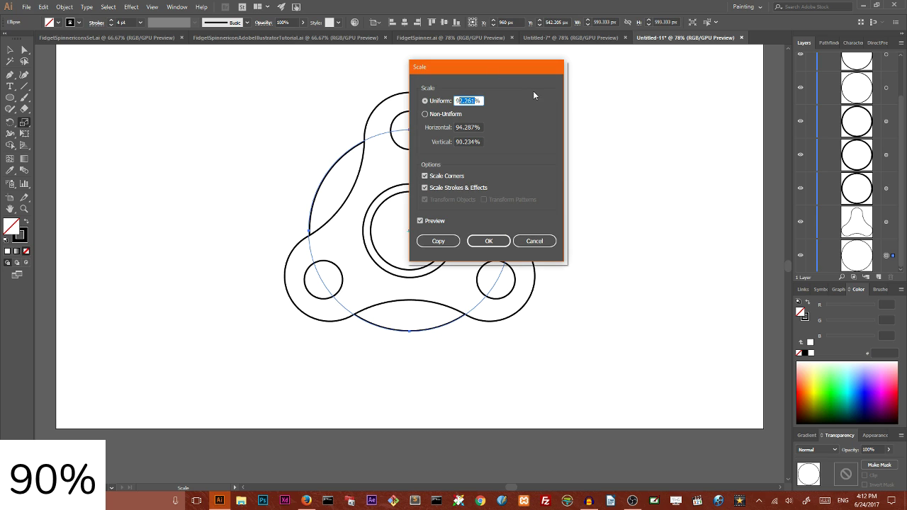
{"action": "type", "text": "90"}
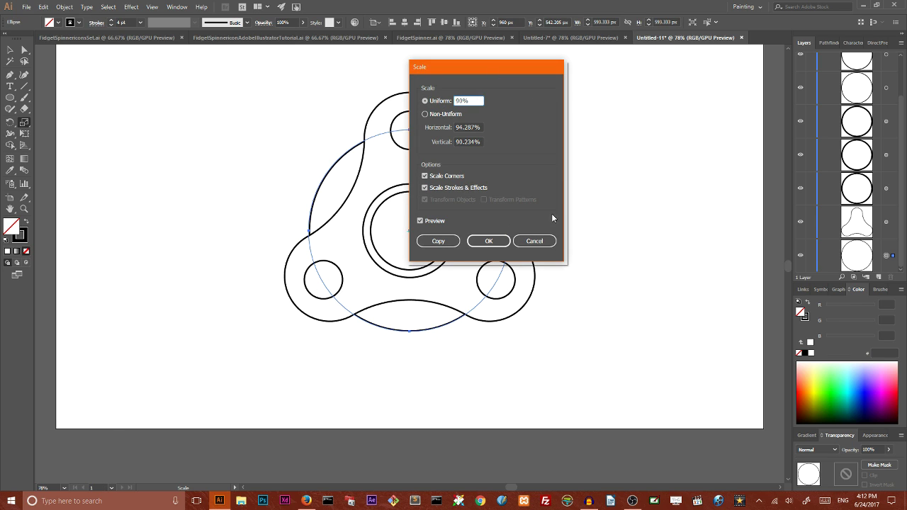
{"action": "left_click", "coordinate": [443, 245]}
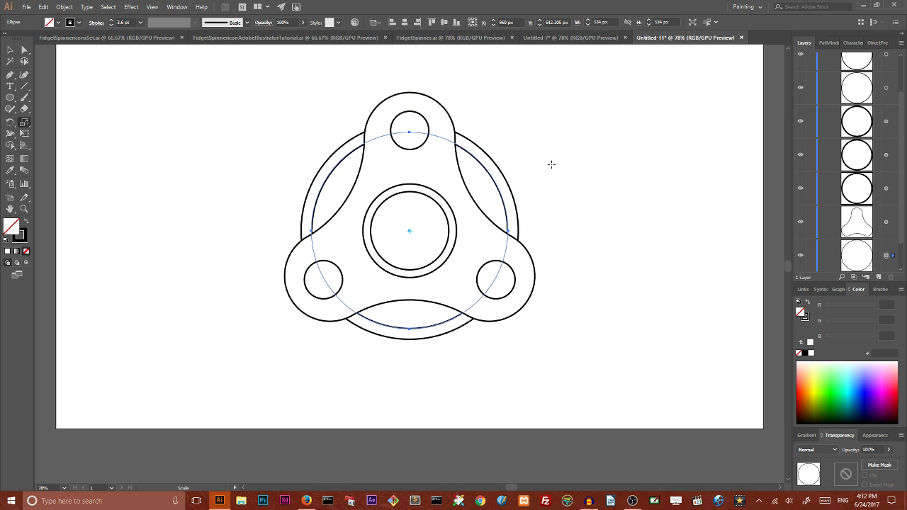
{"action": "left_click", "coordinate": [10, 49]}
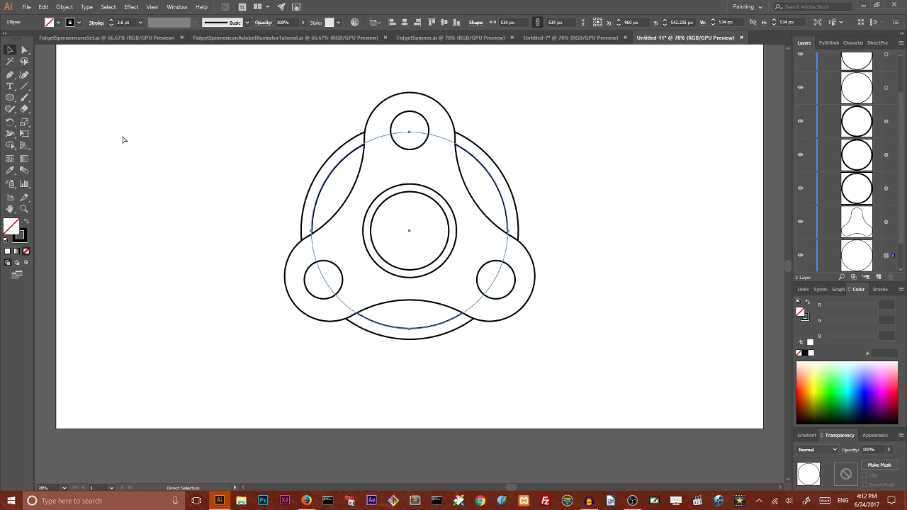
{"action": "key", "text": "ctrl+d"}
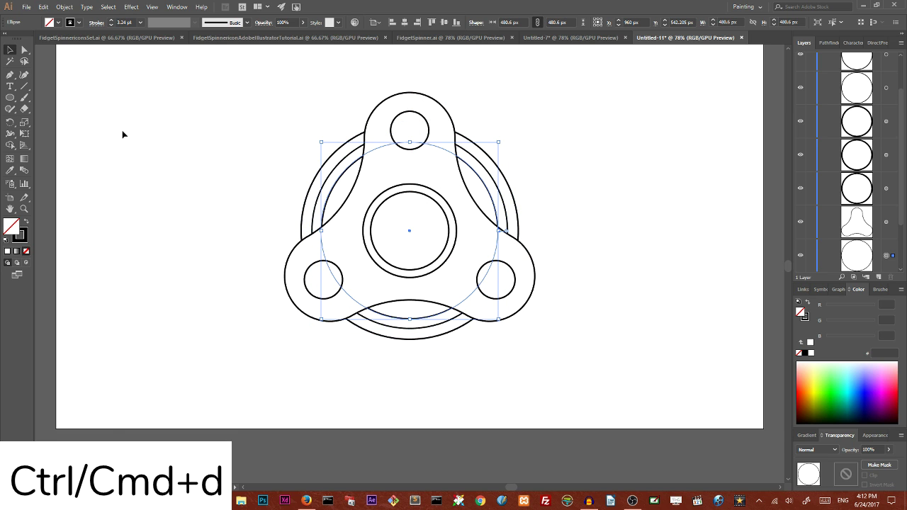
- Select the three concentric rings and set their stroke to 5 pt
{"action": "left_click", "coordinate": [226, 136]}
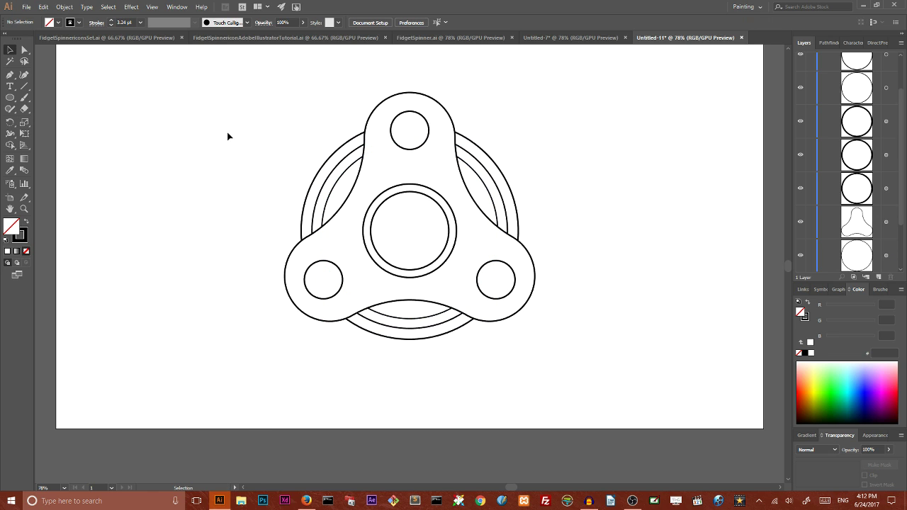
{"action": "left_click_drag", "start_coordinate": [290, 143], "coordinate": [340, 204]}
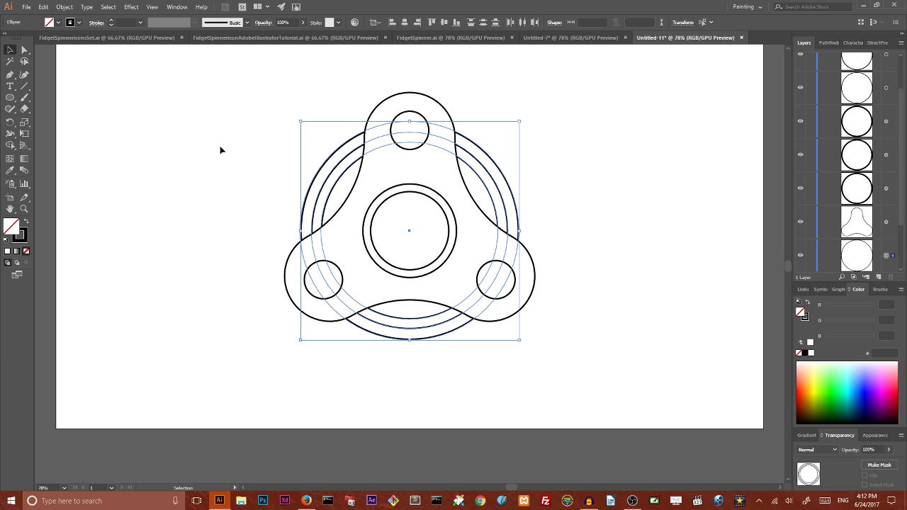
{"action": "left_click", "coordinate": [110, 20]}
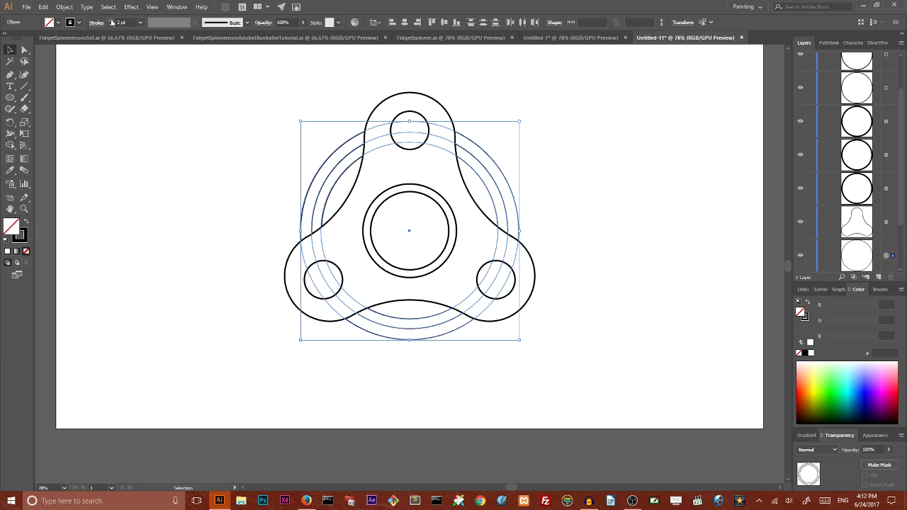
{"action": "left_click", "coordinate": [110, 20]}
{"action": "left_click", "coordinate": [110, 21]}
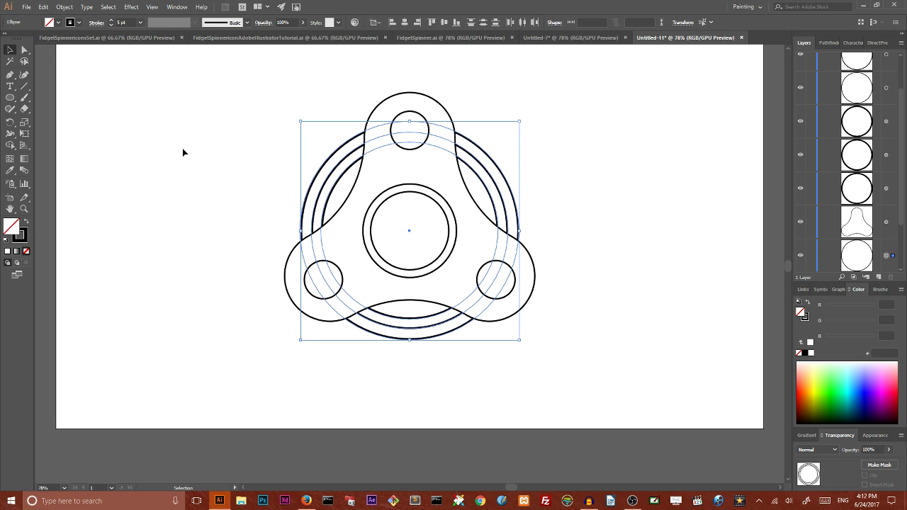
- Apply Outline Stroke to the rings and send them behind the spinner body
{"action": "left_click", "coordinate": [63, 7]}
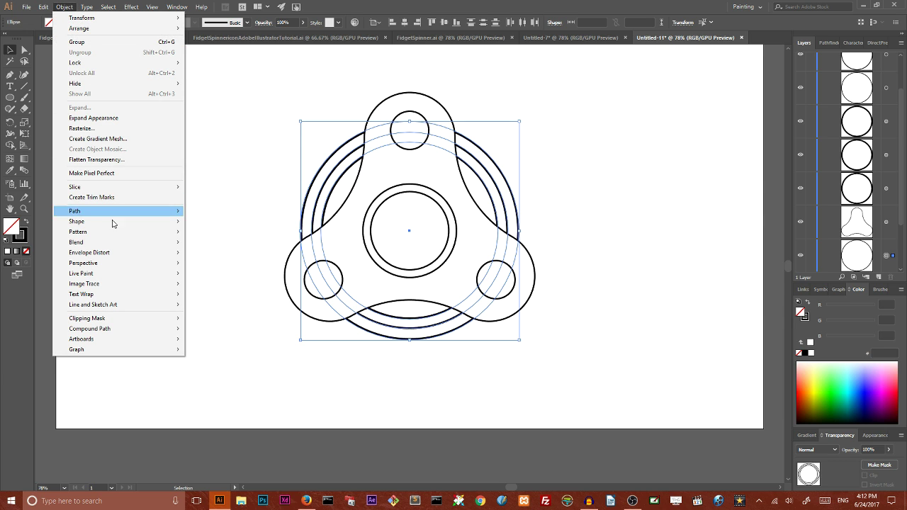
{"action": "mouse_move", "coordinate": [115, 213]}
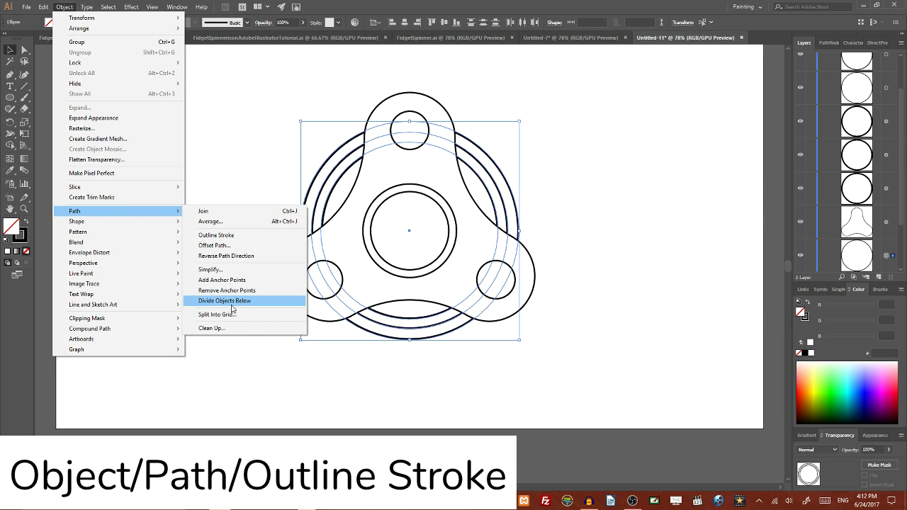
{"action": "left_click", "coordinate": [216, 236]}
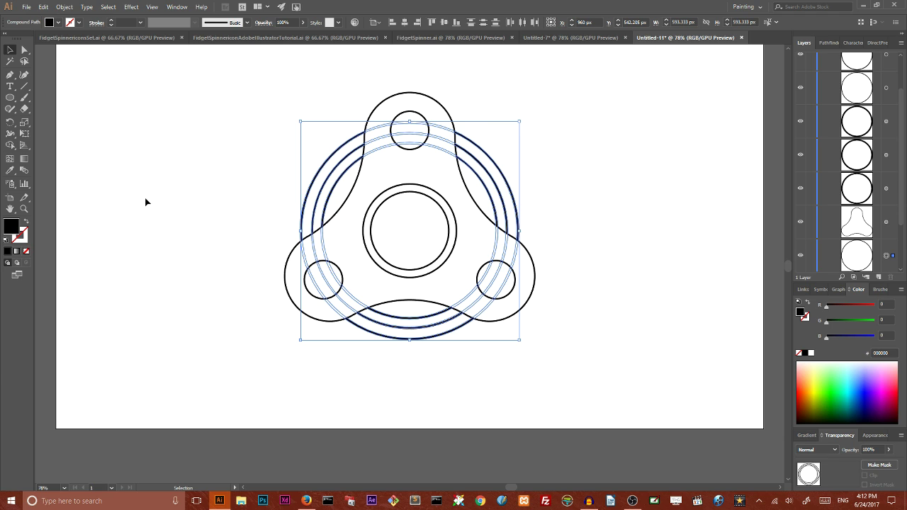
{"action": "key", "text": "ctrl+shift+bracketleft"}
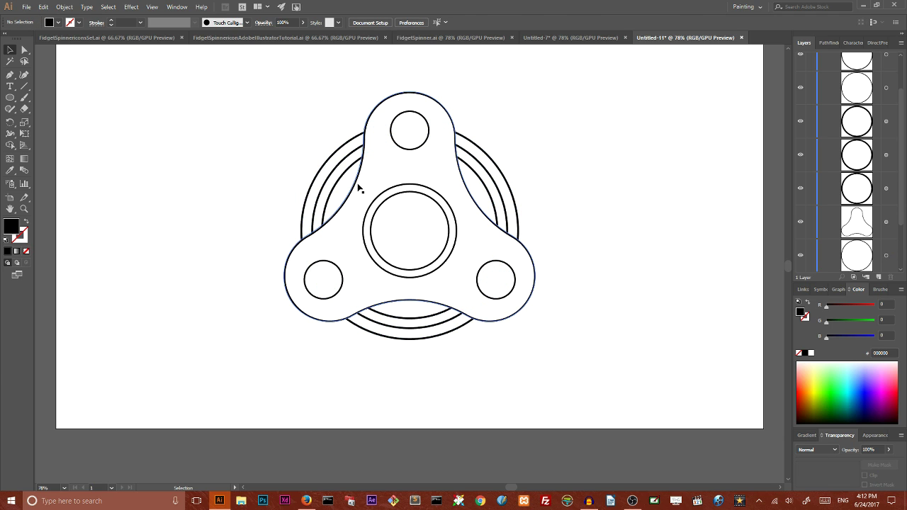
- Add a new layer above the original one in the Layers panel
{"action": "left_click", "coordinate": [358, 185]}
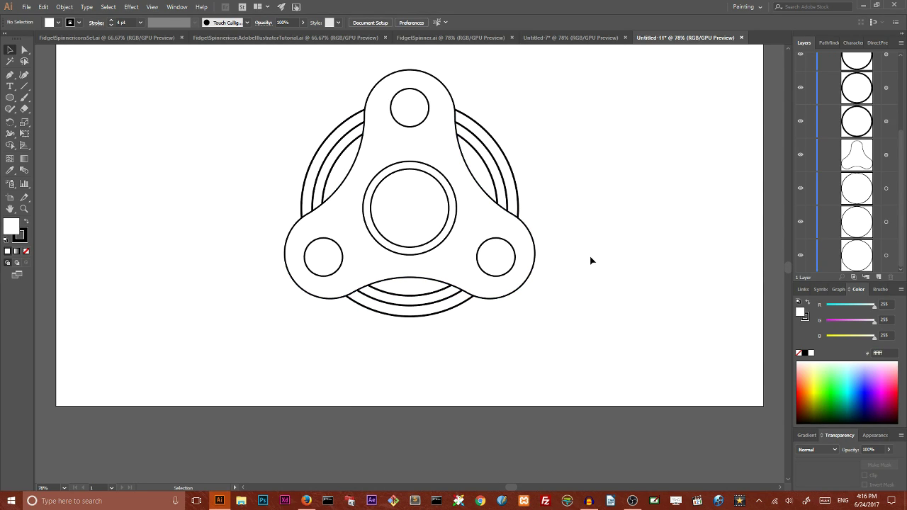
{"action": "left_click", "coordinate": [478, 183]}
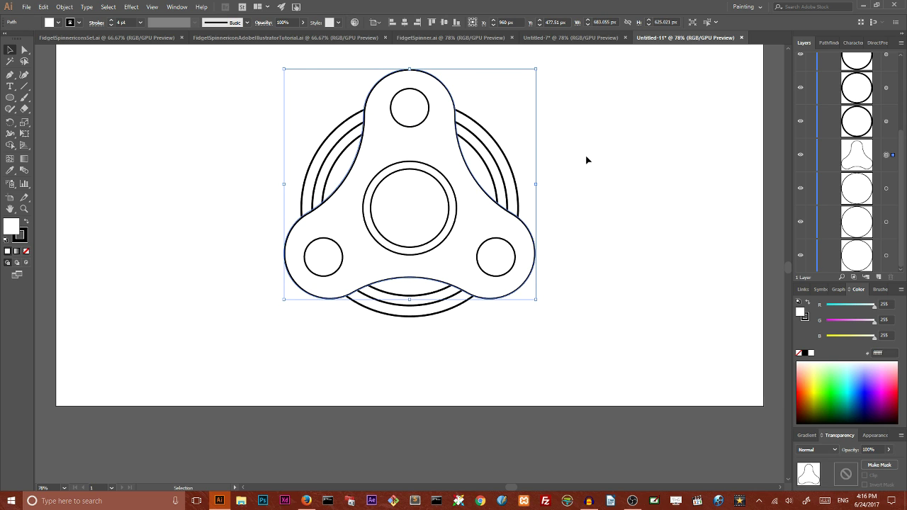
{"action": "scroll", "coordinate": [903, 147], "scroll_direction": "up", "scroll_amount": 2}
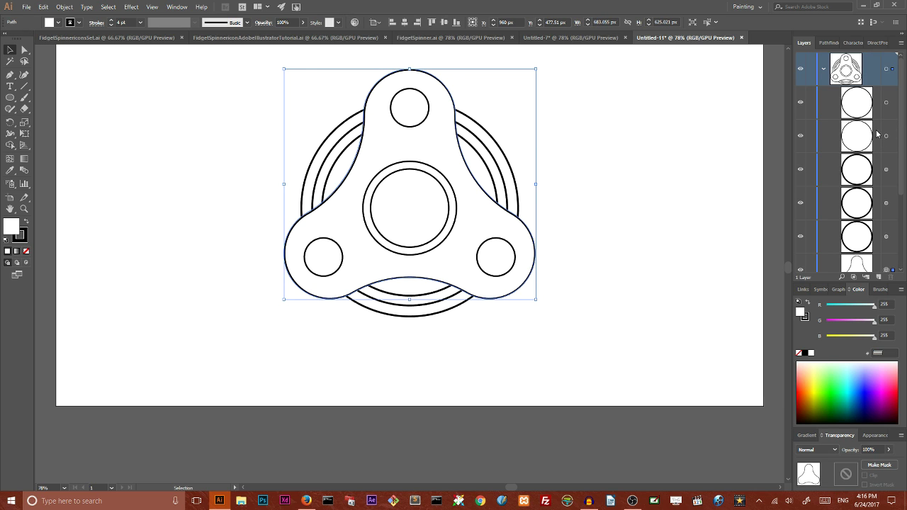
{"action": "left_click", "coordinate": [879, 280]}
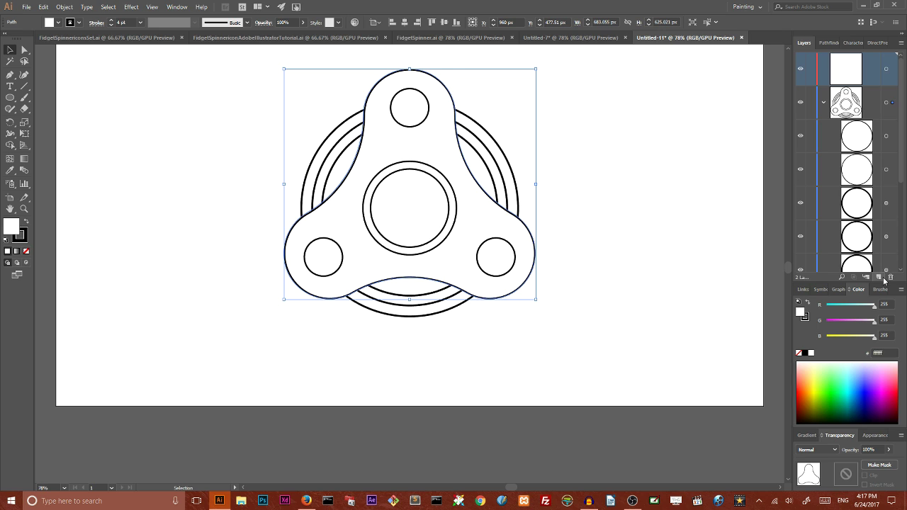
{"action": "left_click", "coordinate": [824, 102]}
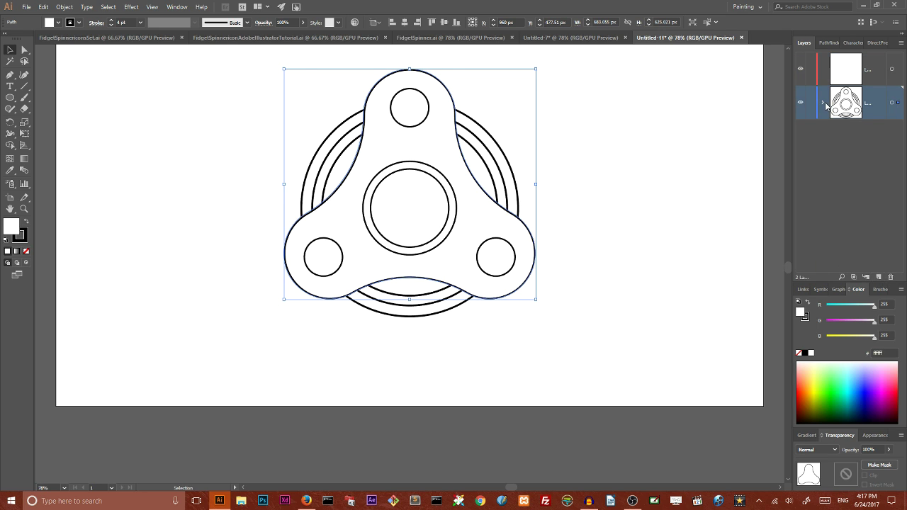
{"action": "mouse_move", "coordinate": [897, 102]}
{"action": "left_mouse_down"}
{"action": "mouse_move", "coordinate": [899, 76]}
{"action": "mouse_move", "coordinate": [897, 106]}
{"action": "left_mouse_up"}
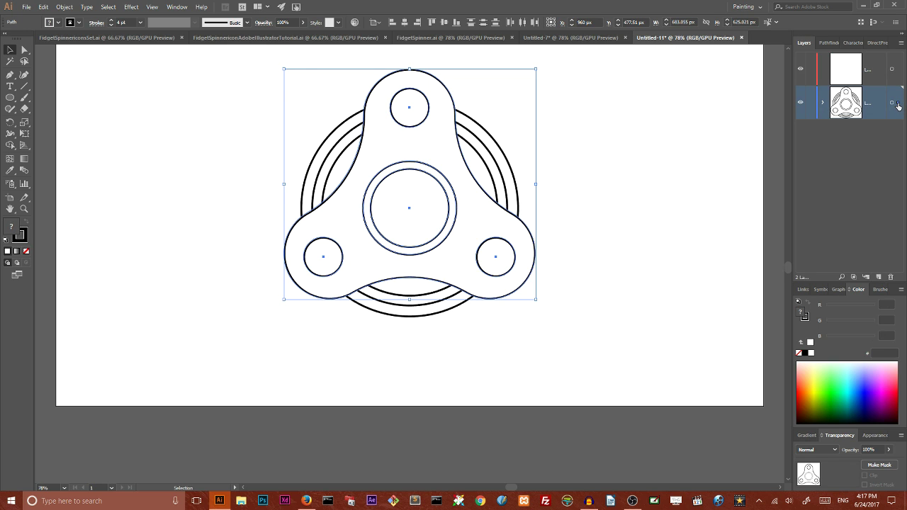
- Move the spinner body, centre rings and holes onto the new layer
{"action": "left_click", "coordinate": [585, 141]}
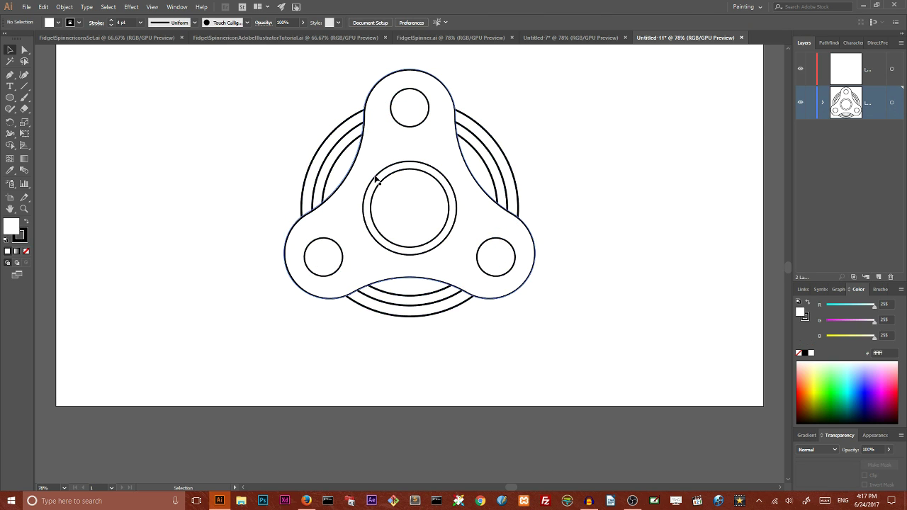
{"action": "left_click", "coordinate": [404, 229]}
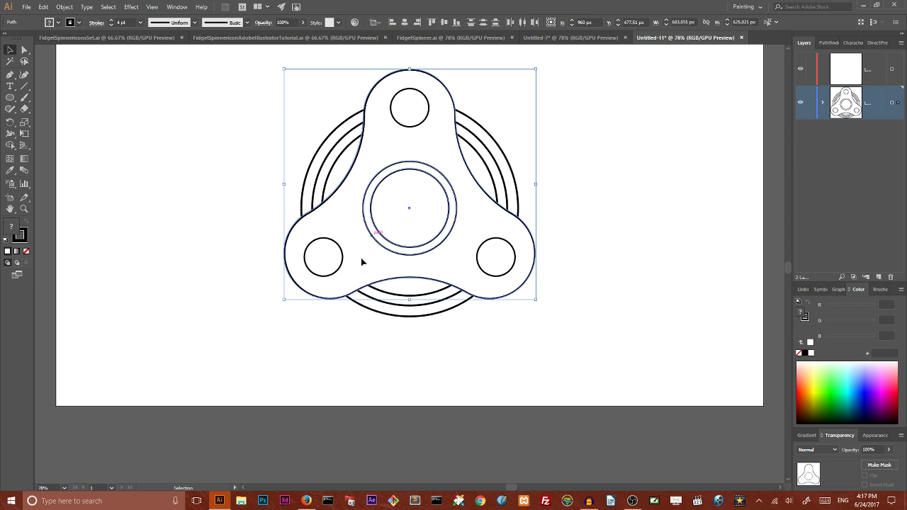
{"action": "left_click", "coordinate": [406, 127], "text": "shift"}
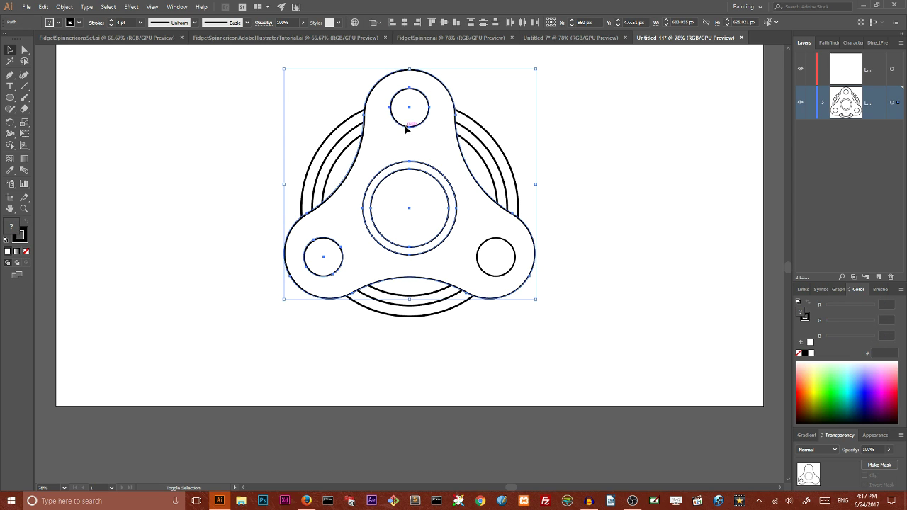
{"action": "left_click", "coordinate": [479, 253], "text": "shift"}
{"action": "key", "text": "super+plus"}
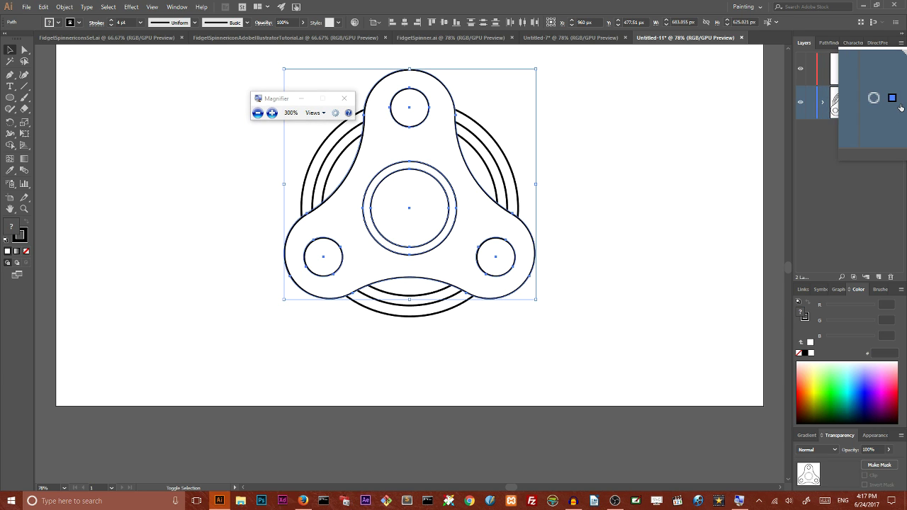
{"action": "key", "text": "super+Escape"}
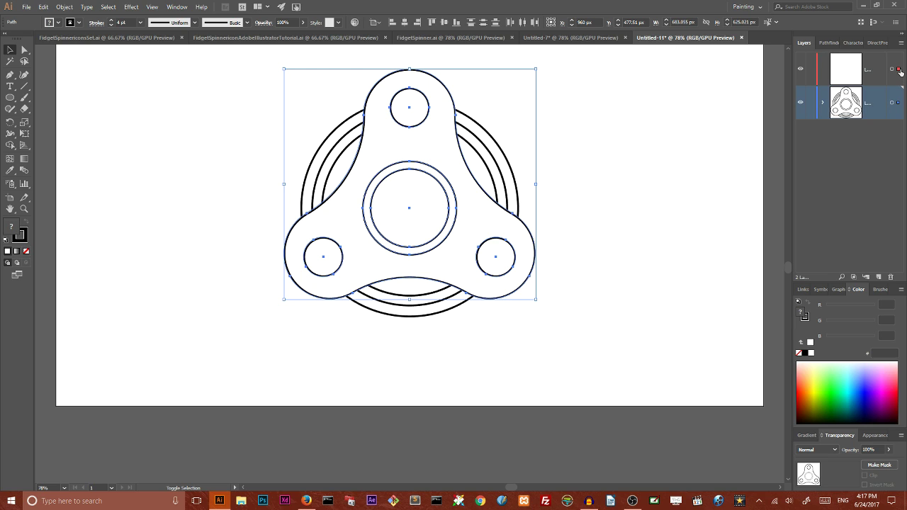
{"action": "left_click_drag", "start_coordinate": [899, 71], "coordinate": [898, 70]}
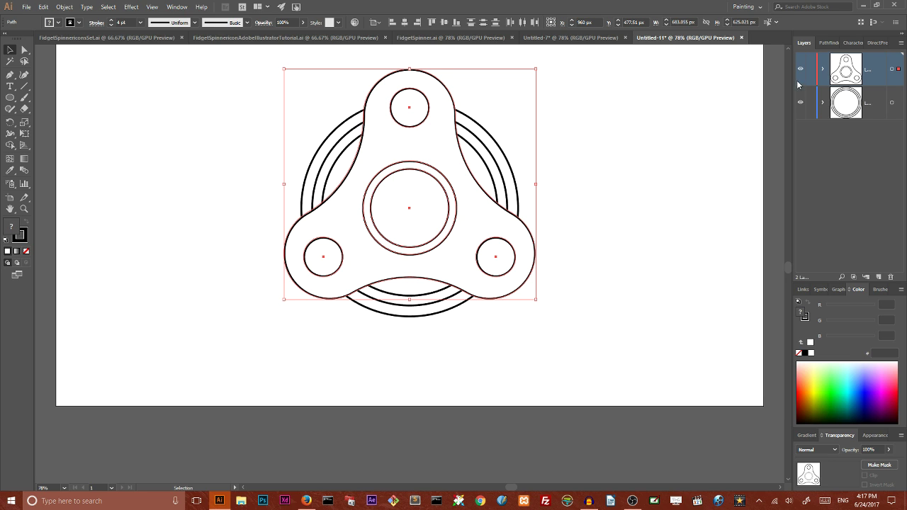
- Apply a 15 px Offset Path to the spinner body, previewing the result
{"action": "left_click", "coordinate": [660, 92]}
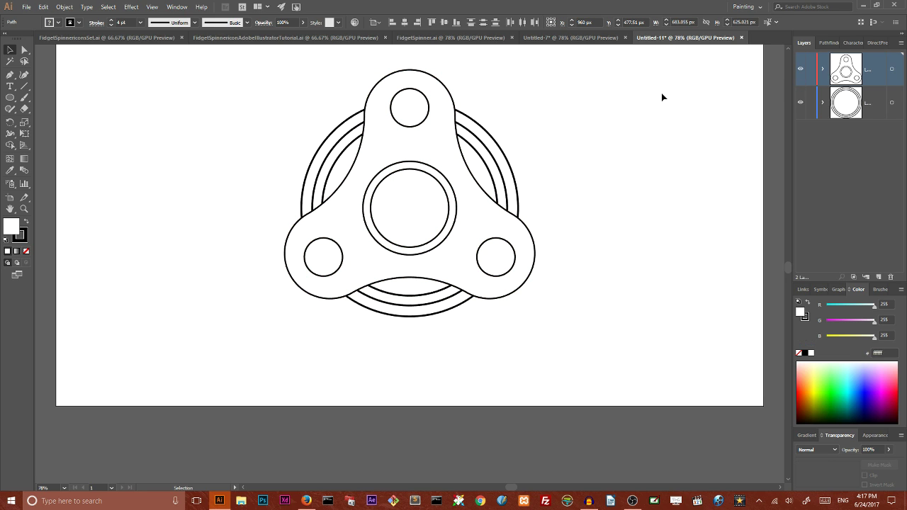
{"action": "left_click", "coordinate": [467, 170]}
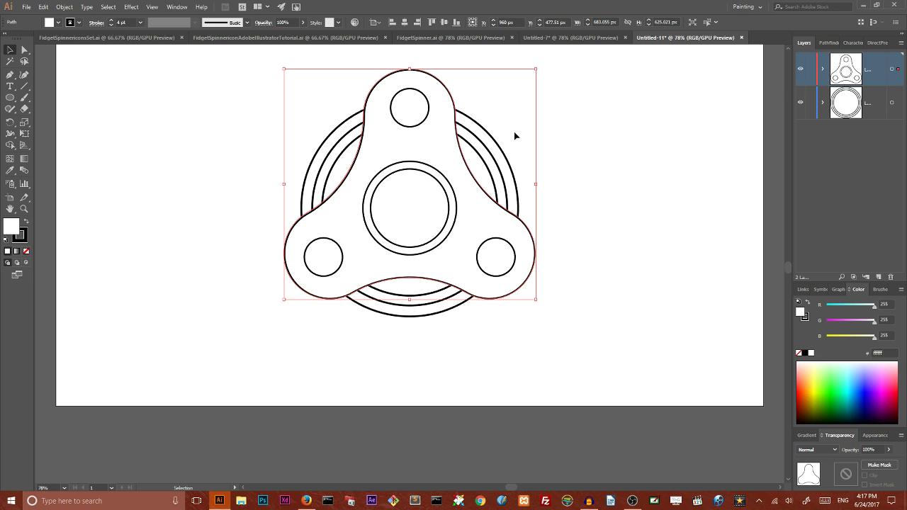
{"action": "left_click", "coordinate": [64, 7]}
{"action": "mouse_move", "coordinate": [80, 212]}
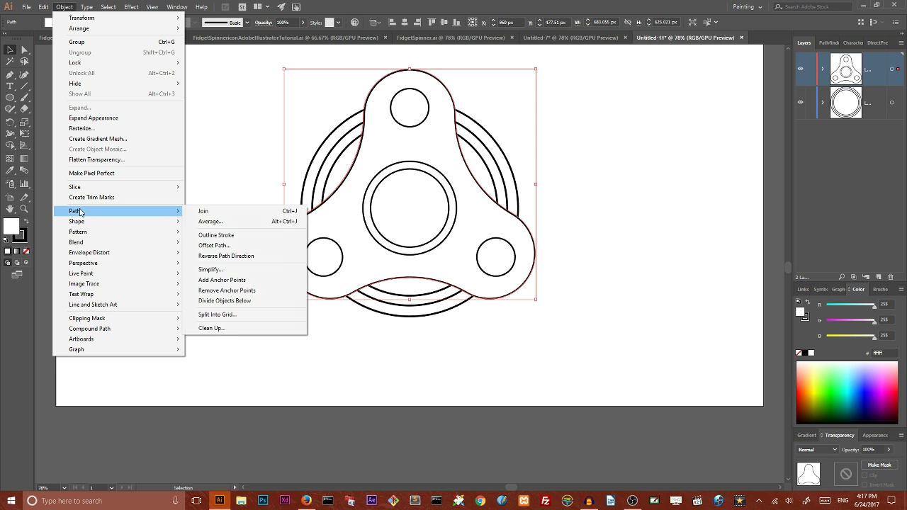
{"action": "left_click", "coordinate": [233, 246]}
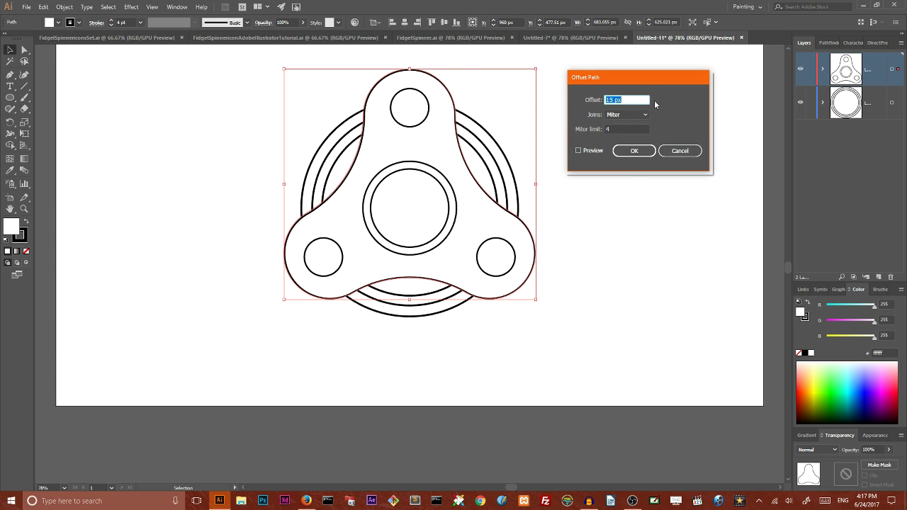
{"action": "left_click_drag", "start_coordinate": [630, 80], "coordinate": [665, 123]}
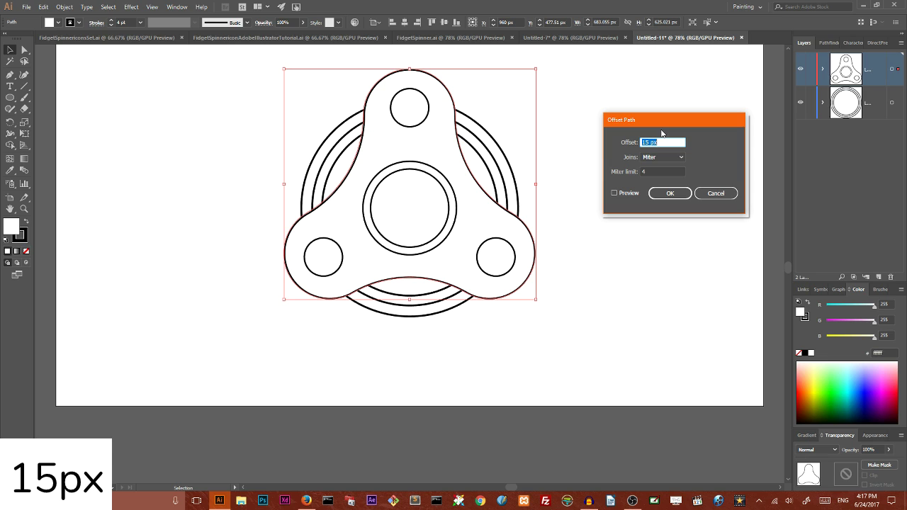
{"action": "left_click", "coordinate": [615, 194]}
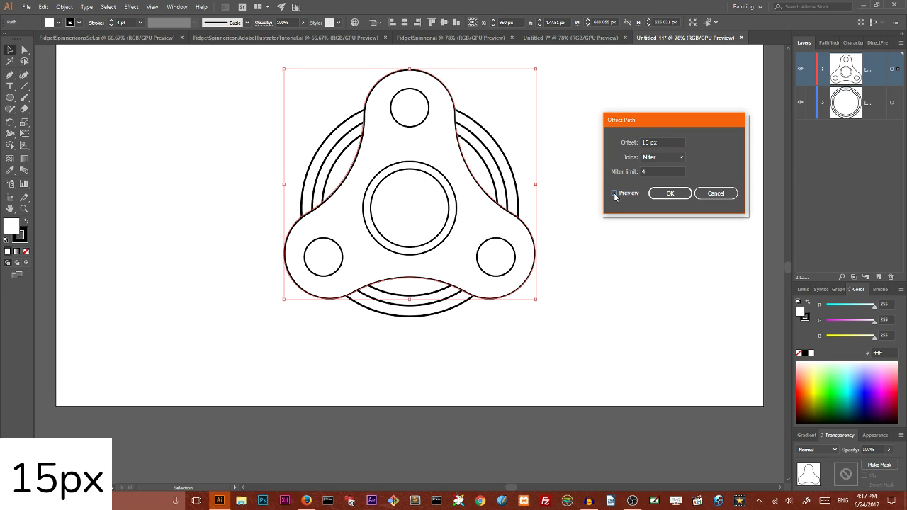
- Apply the 15 px offset outline and move the offset shape onto Layer 2
{"action": "left_click", "coordinate": [669, 193]}
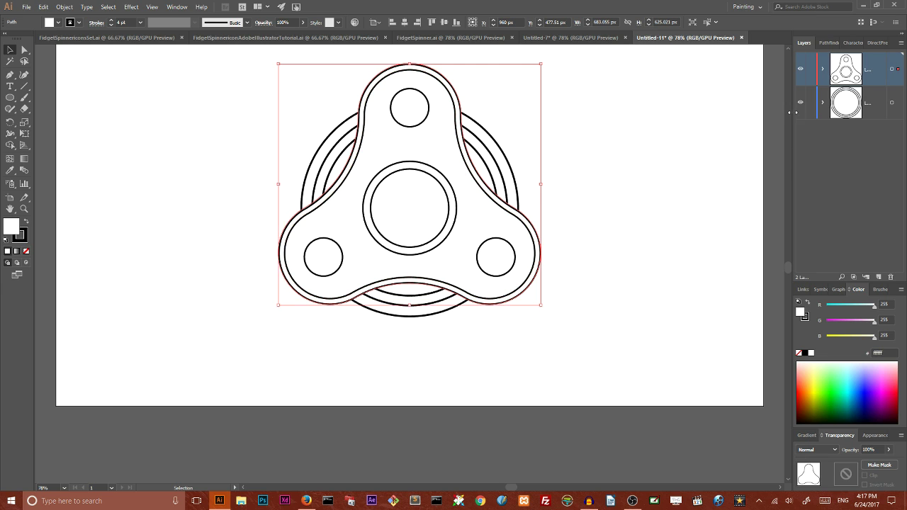
{"action": "left_click", "coordinate": [822, 71]}
{"action": "scroll", "coordinate": [891, 148], "scroll_direction": "down", "scroll_amount": 3}
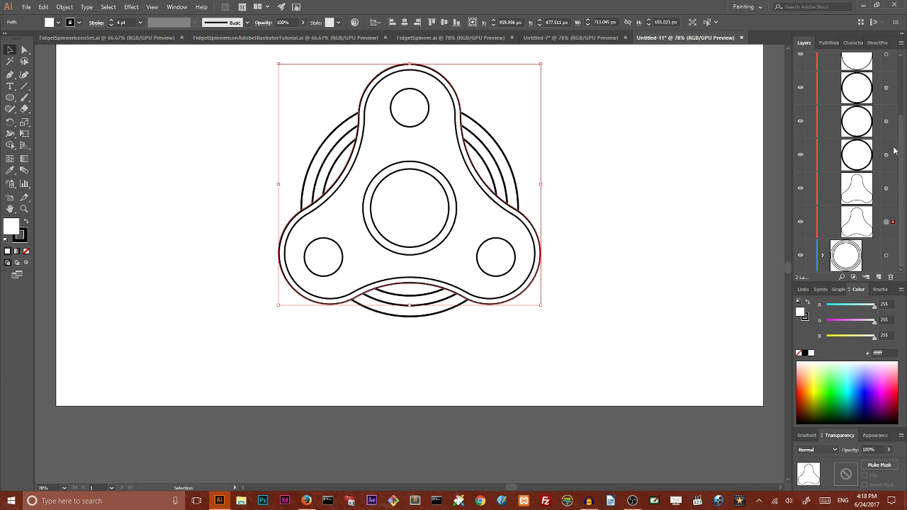
{"action": "scroll", "coordinate": [874, 213], "scroll_direction": "up", "scroll_amount": 3}
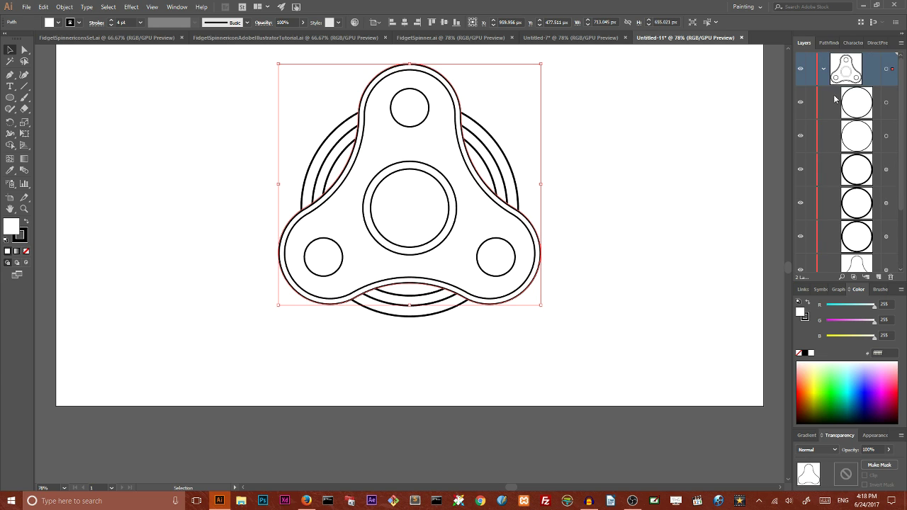
{"action": "left_click", "coordinate": [823, 71]}
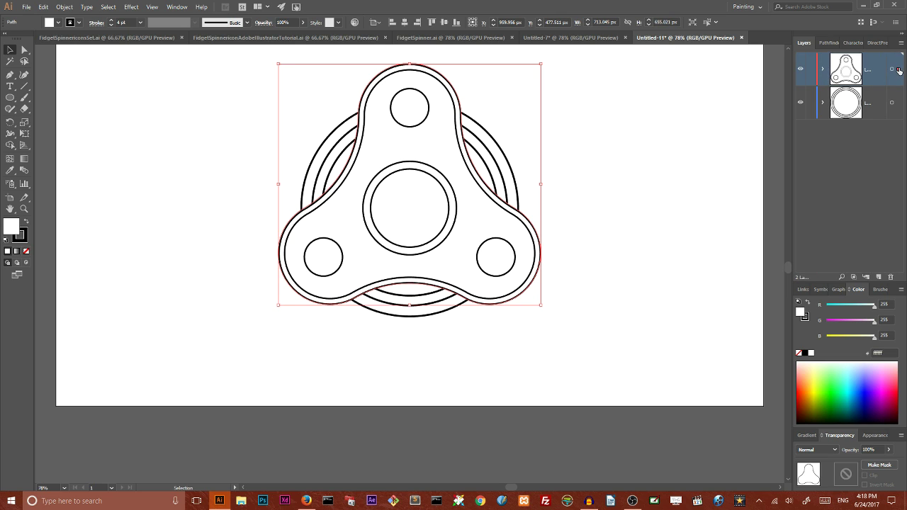
{"action": "left_click_drag", "start_coordinate": [898, 70], "coordinate": [901, 106]}
{"action": "left_click_drag", "start_coordinate": [901, 106], "coordinate": [898, 104]}
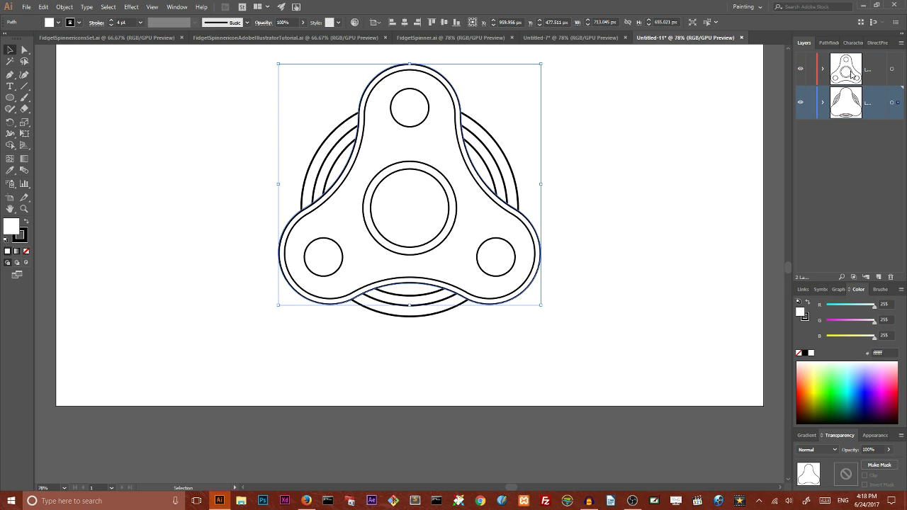
- Lock and hide the top layer holding the original spinner artwork, then select the inner ring
{"action": "left_click", "coordinate": [812, 70]}
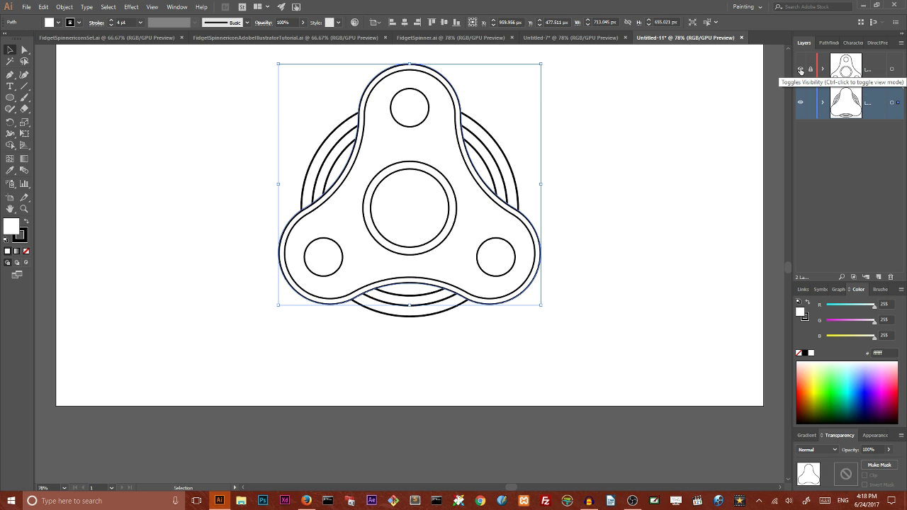
{"action": "left_click", "coordinate": [800, 70]}
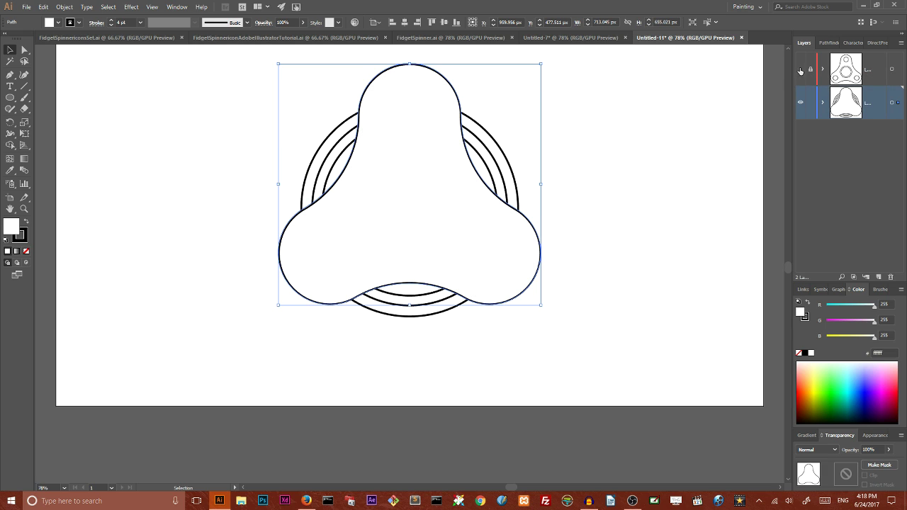
{"action": "left_click", "coordinate": [574, 136]}
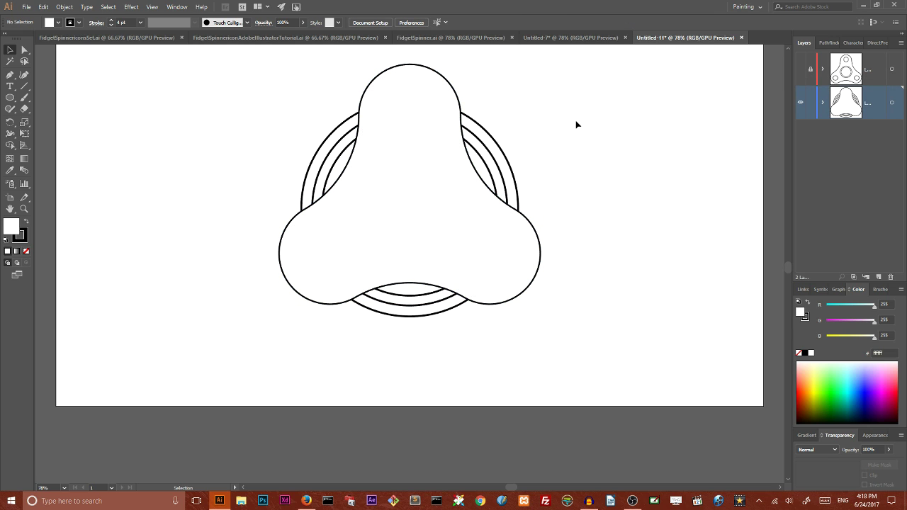
{"action": "left_click", "coordinate": [483, 155]}
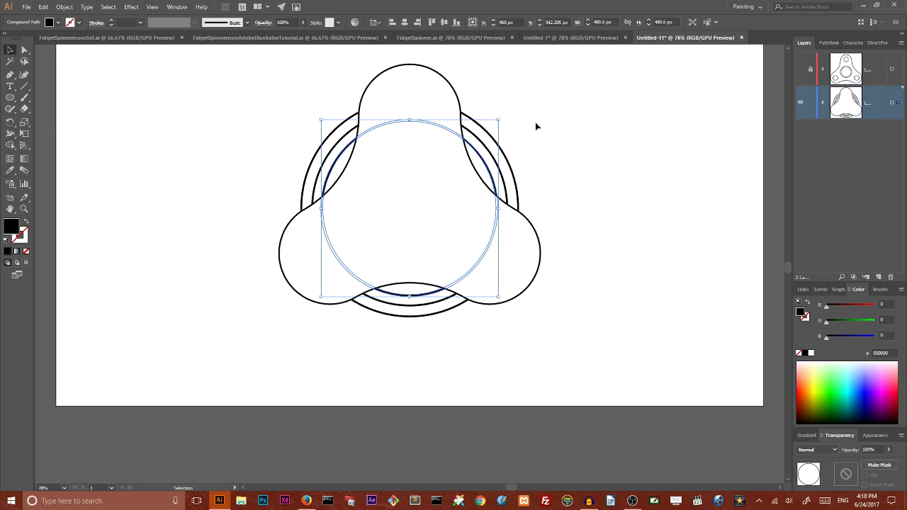
- Send the three rings behind the offset spinner shape and cut them with Divide Objects Below
{"action": "left_click_drag", "start_coordinate": [535, 123], "coordinate": [480, 178]}
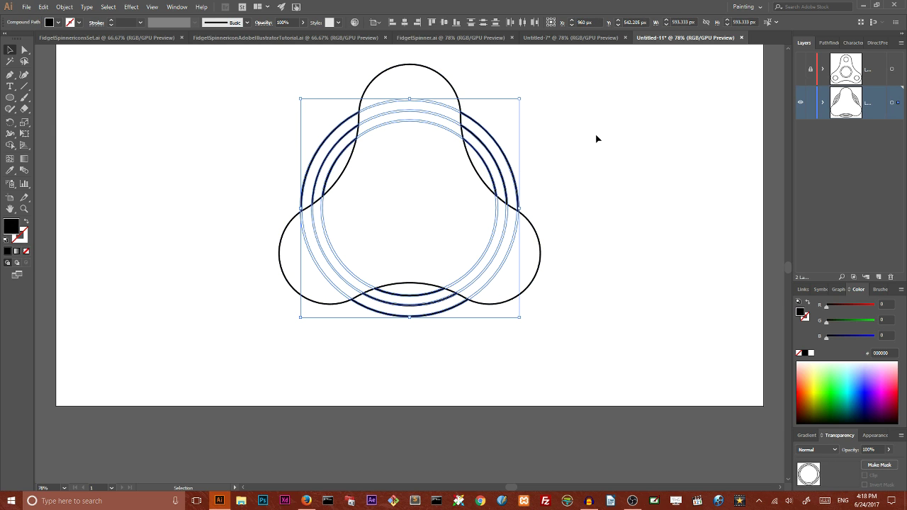
{"action": "key", "text": "ctrl+shift+bracketleft"}
{"action": "left_click", "coordinate": [472, 166]}
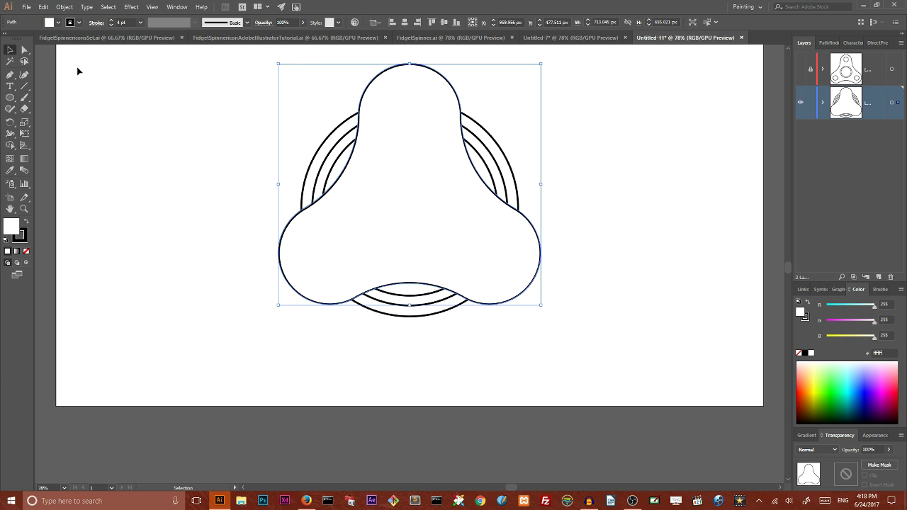
{"action": "left_click", "coordinate": [63, 7]}
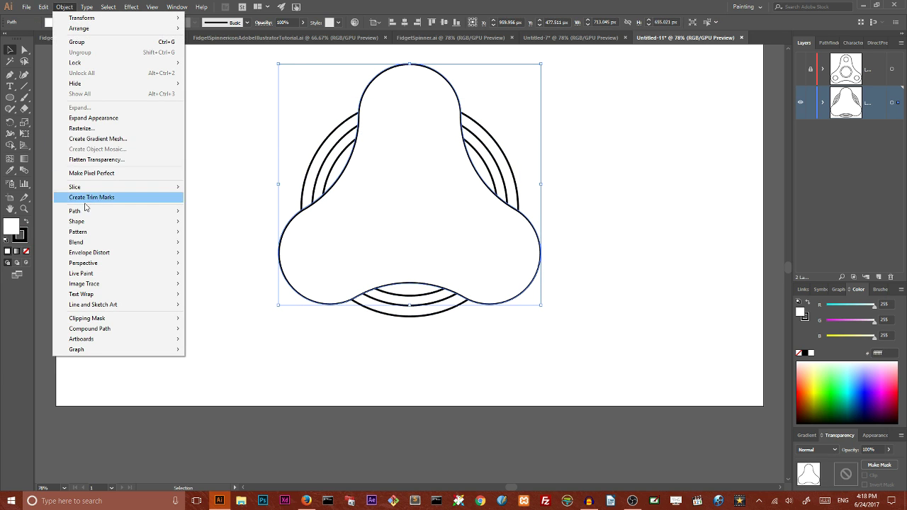
{"action": "mouse_move", "coordinate": [106, 212]}
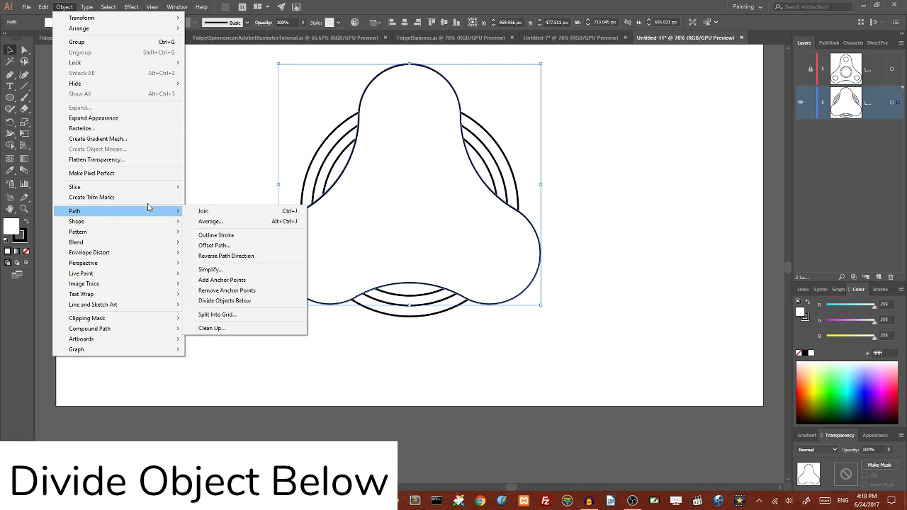
{"action": "left_click", "coordinate": [233, 302]}
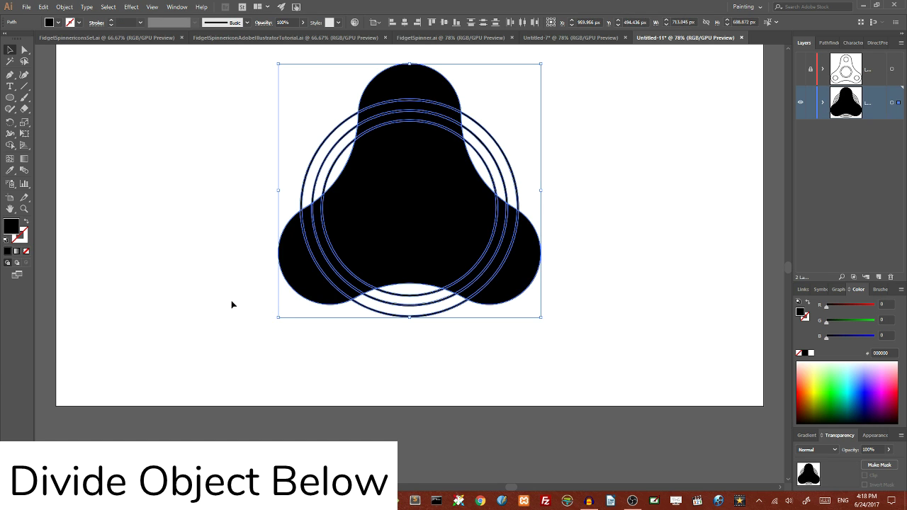
{"action": "left_click", "coordinate": [181, 211]}
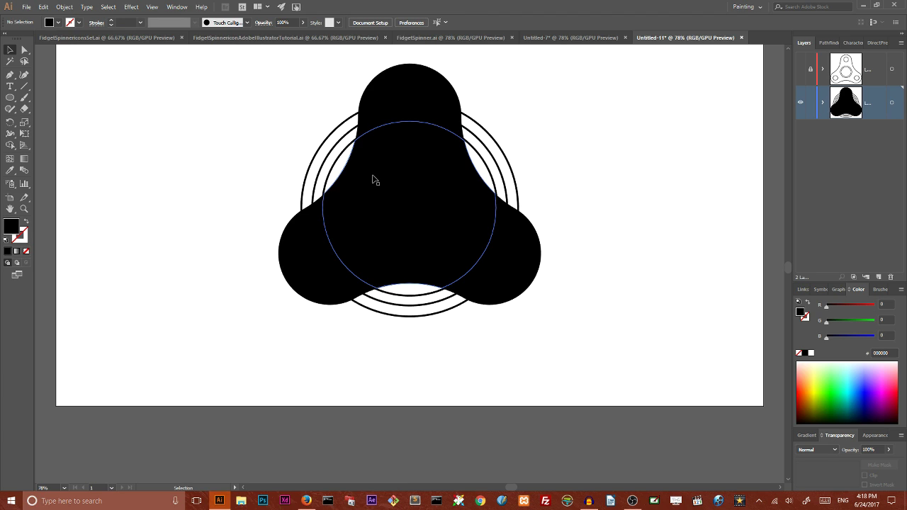
- Delete the black centre circle and the three black lobes along with their covered ring pieces
{"action": "left_click", "coordinate": [823, 103]}
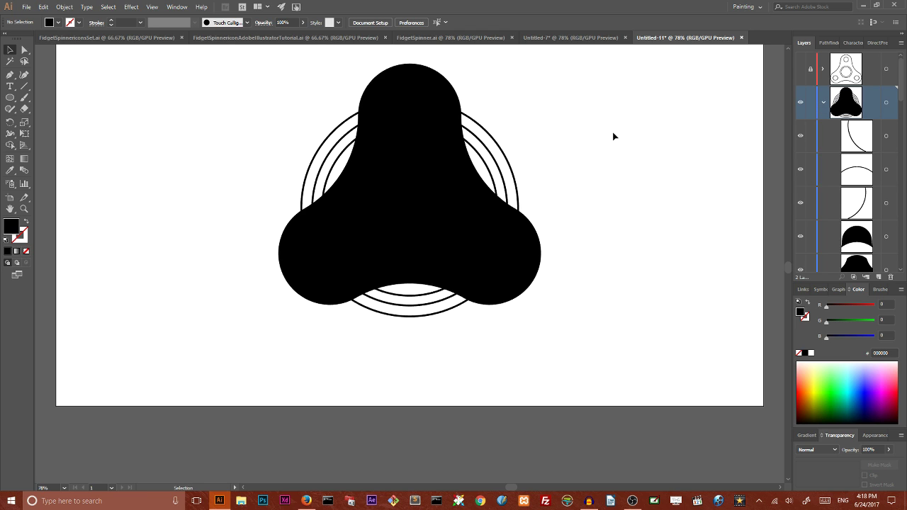
{"action": "left_click", "coordinate": [464, 166]}
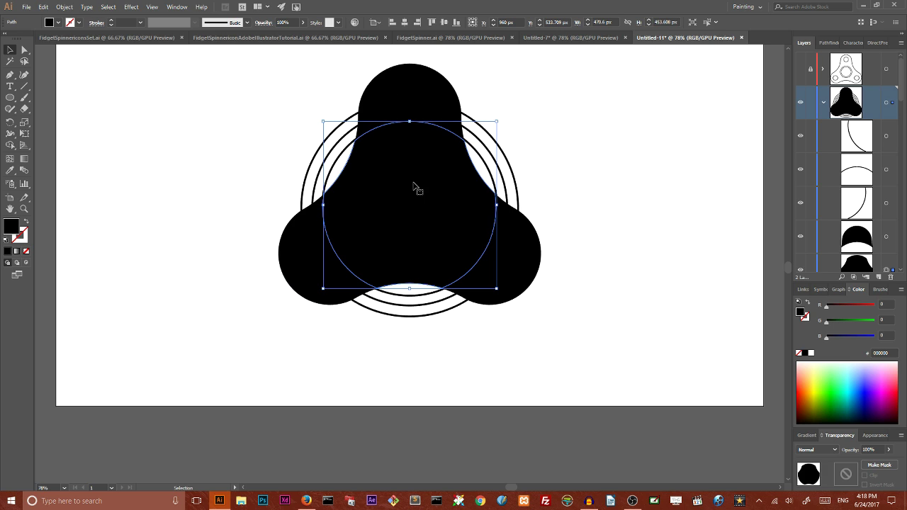
{"action": "key", "text": "ctrl+z"}
{"action": "key", "text": "ctrl+z"}
{"action": "key", "text": "ctrl+z"}
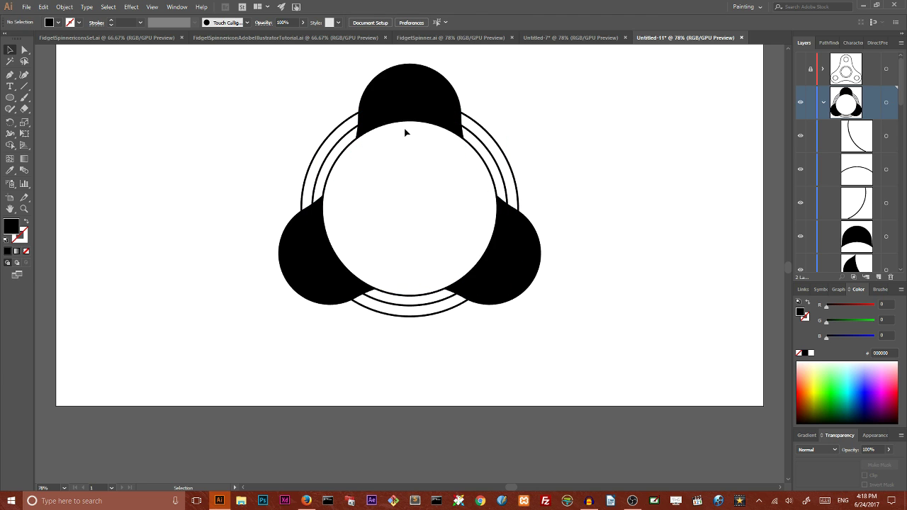
{"action": "key", "text": "ctrl+z"}
{"action": "key", "text": "ctrl+z"}
{"action": "key", "text": "ctrl+z"}
{"action": "left_click_drag", "start_coordinate": [396, 71], "coordinate": [419, 162]}
{"action": "left_click_drag", "start_coordinate": [236, 234], "coordinate": [384, 243]}
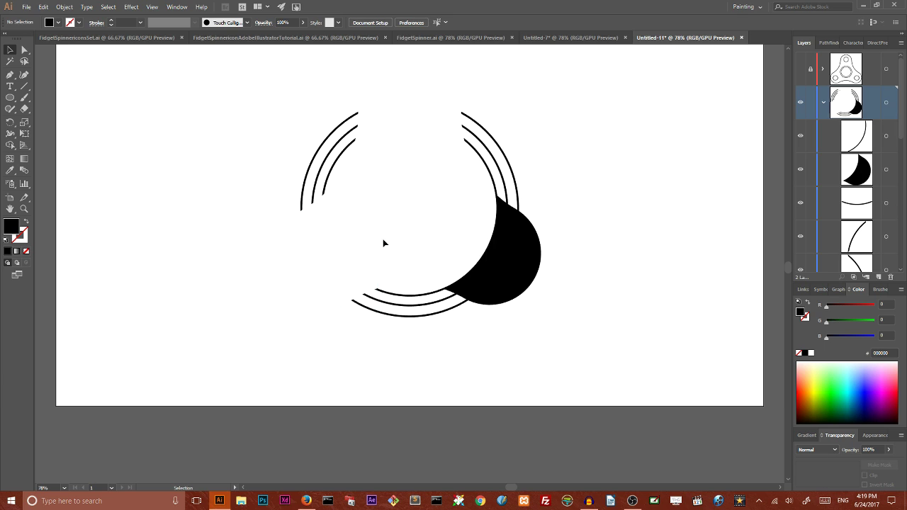
{"action": "left_click_drag", "start_coordinate": [453, 227], "coordinate": [583, 270]}
{"action": "key", "text": "Delete"}
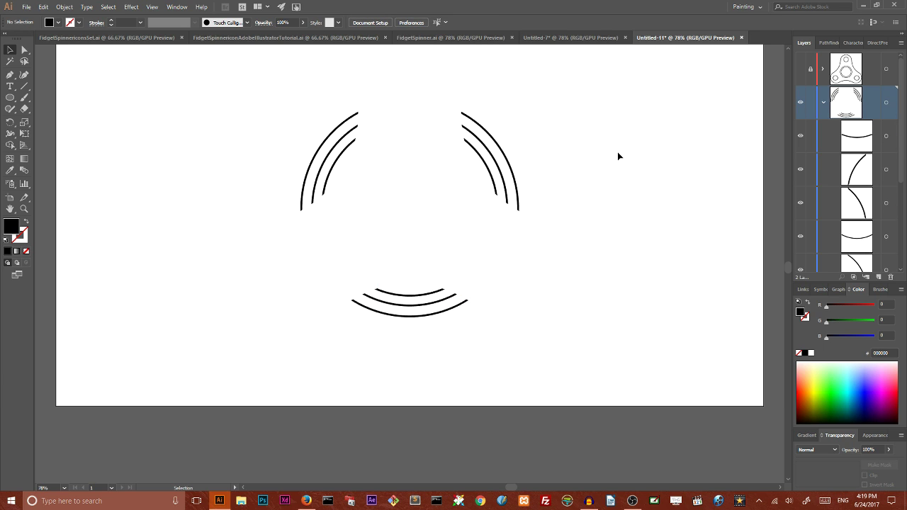
- Unhide the spinner outline layer and group the left, right and bottom sets of arcs
{"action": "left_click", "coordinate": [823, 102]}
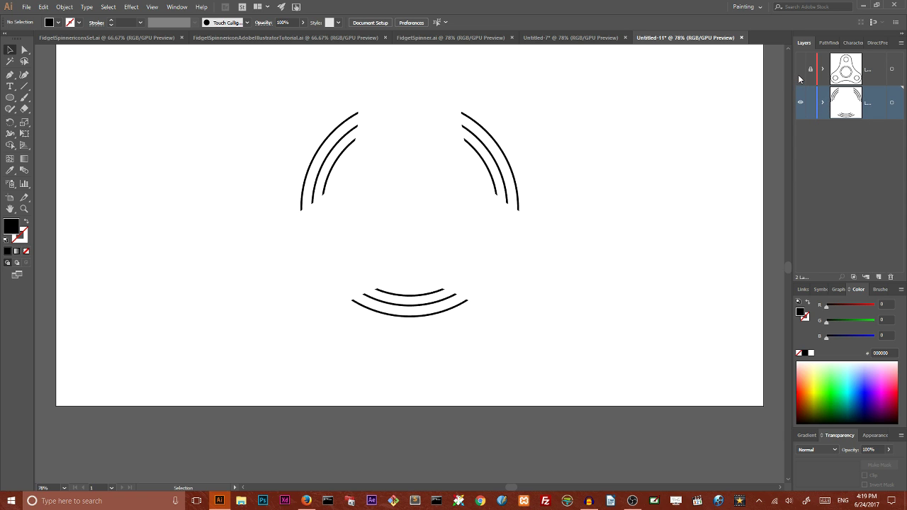
{"action": "left_click", "coordinate": [800, 70]}
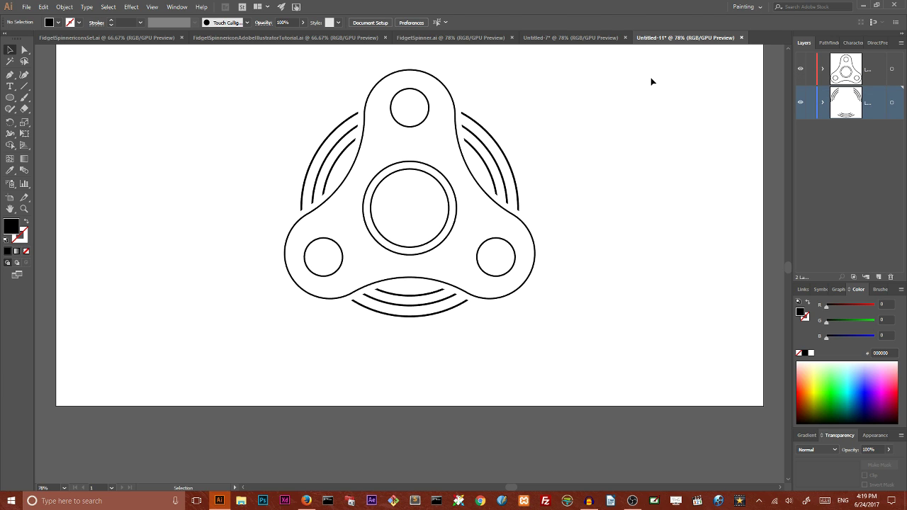
{"action": "left_click", "coordinate": [463, 182]}
{"action": "left_click", "coordinate": [340, 176], "text": "shift"}
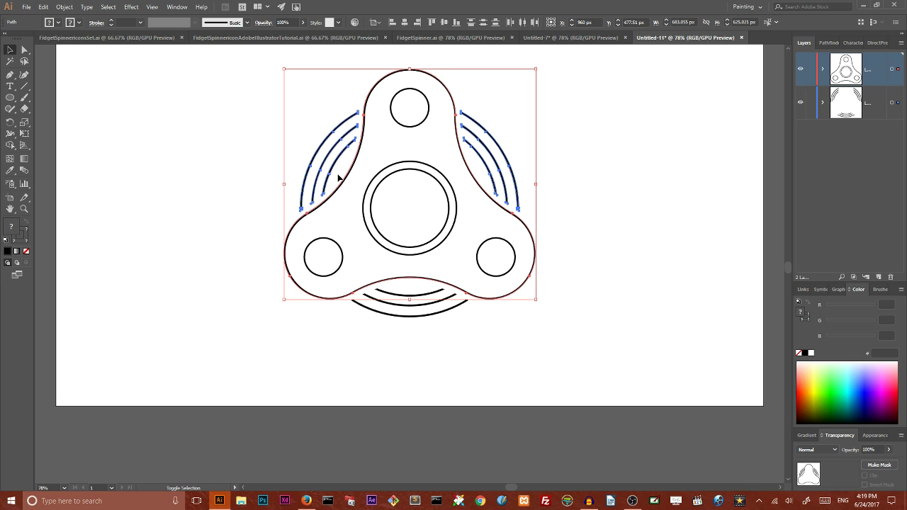
{"action": "left_click", "coordinate": [294, 123]}
{"action": "left_click", "coordinate": [333, 170]}
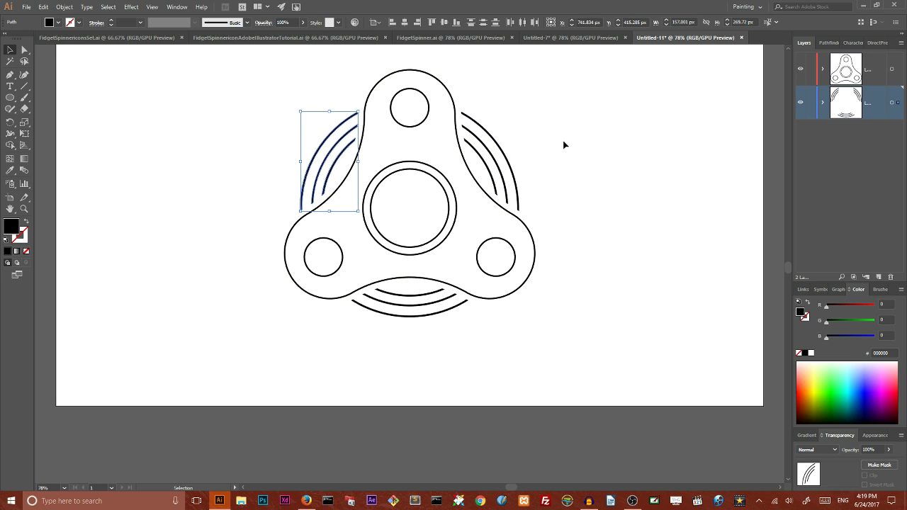
{"action": "left_click_drag", "start_coordinate": [547, 139], "coordinate": [484, 197]}
{"action": "left_click_drag", "start_coordinate": [414, 332], "coordinate": [416, 291]}
{"action": "key", "text": "ctrl+g"}
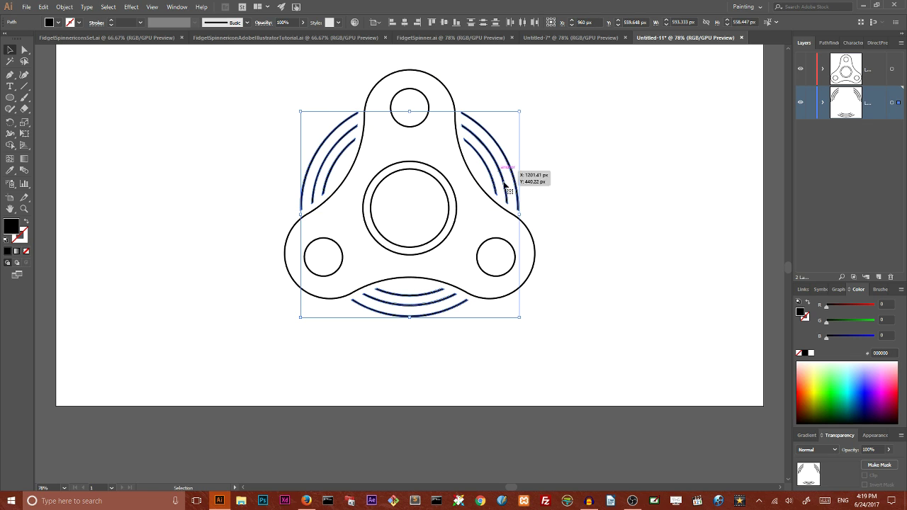
{"action": "double_click", "coordinate": [11, 226]}
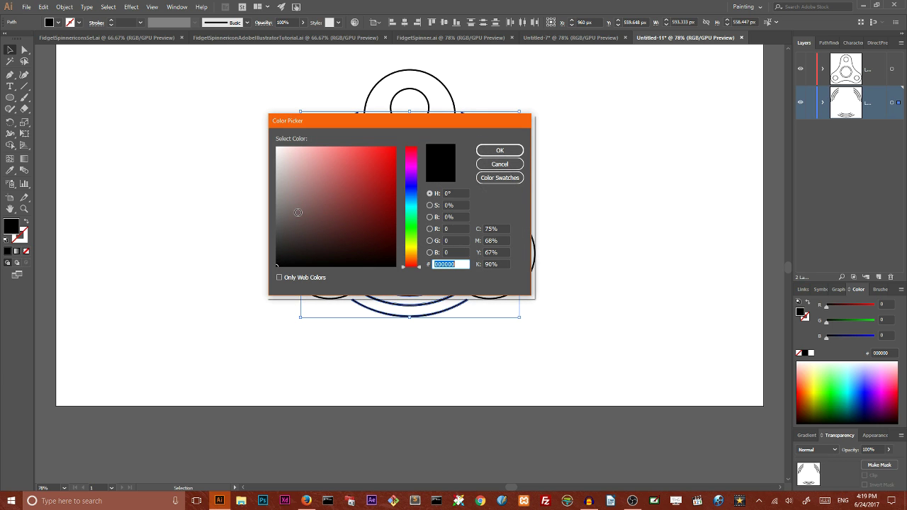
- Recolour the grouped arcs dark gray 515151 and deselect them
{"action": "left_click_drag", "start_coordinate": [277, 221], "coordinate": [272, 228]}
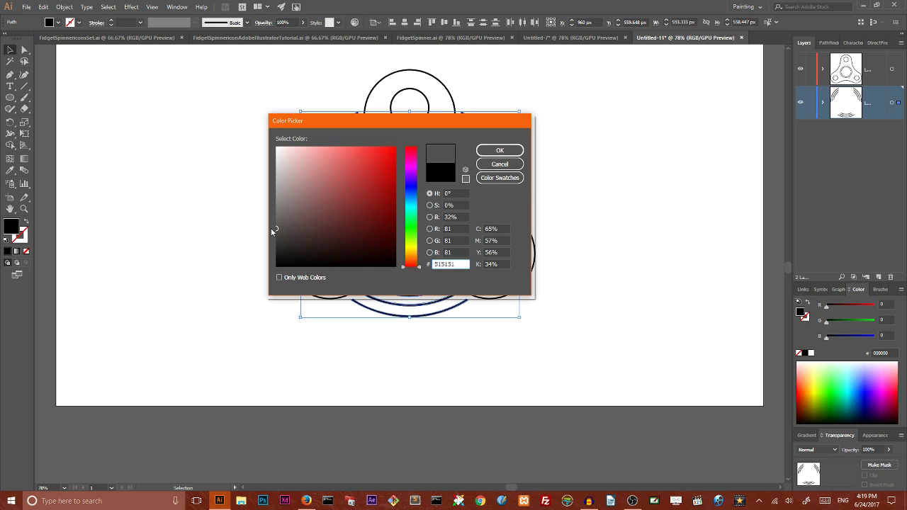
{"action": "left_click", "coordinate": [500, 151]}
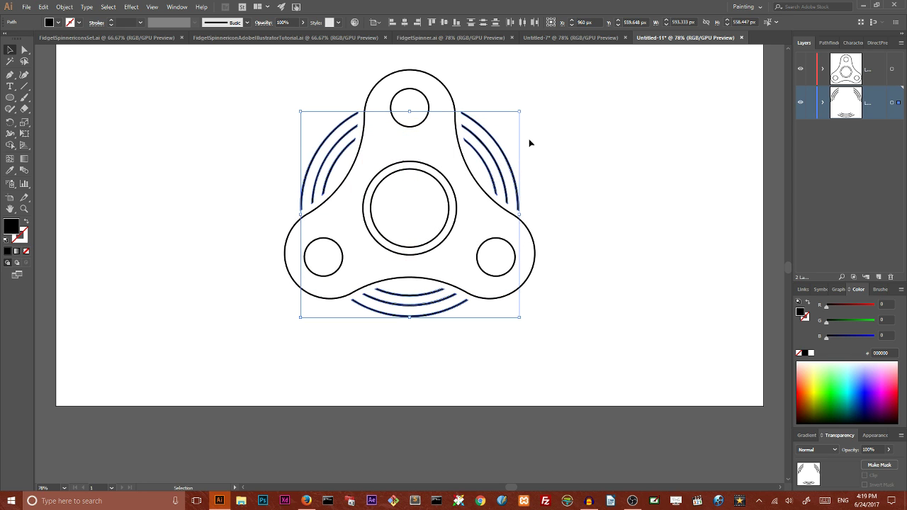
{"action": "left_click", "coordinate": [583, 127]}
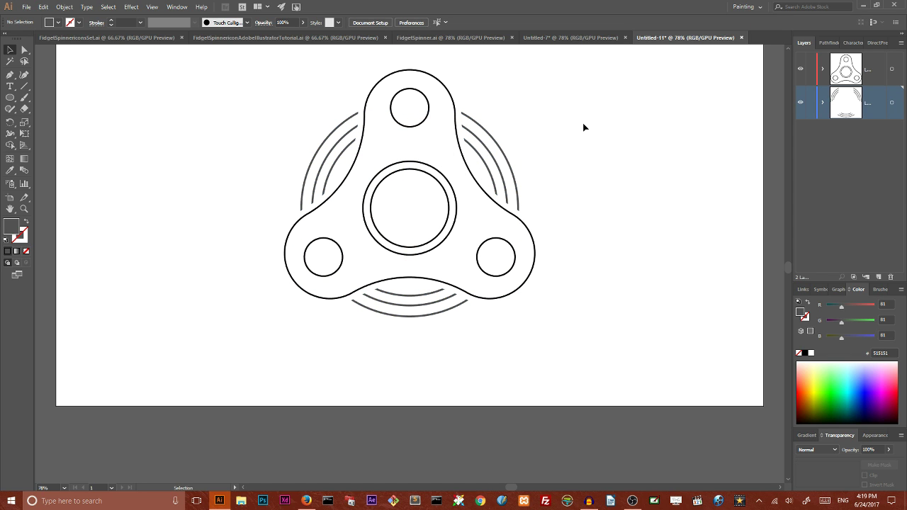